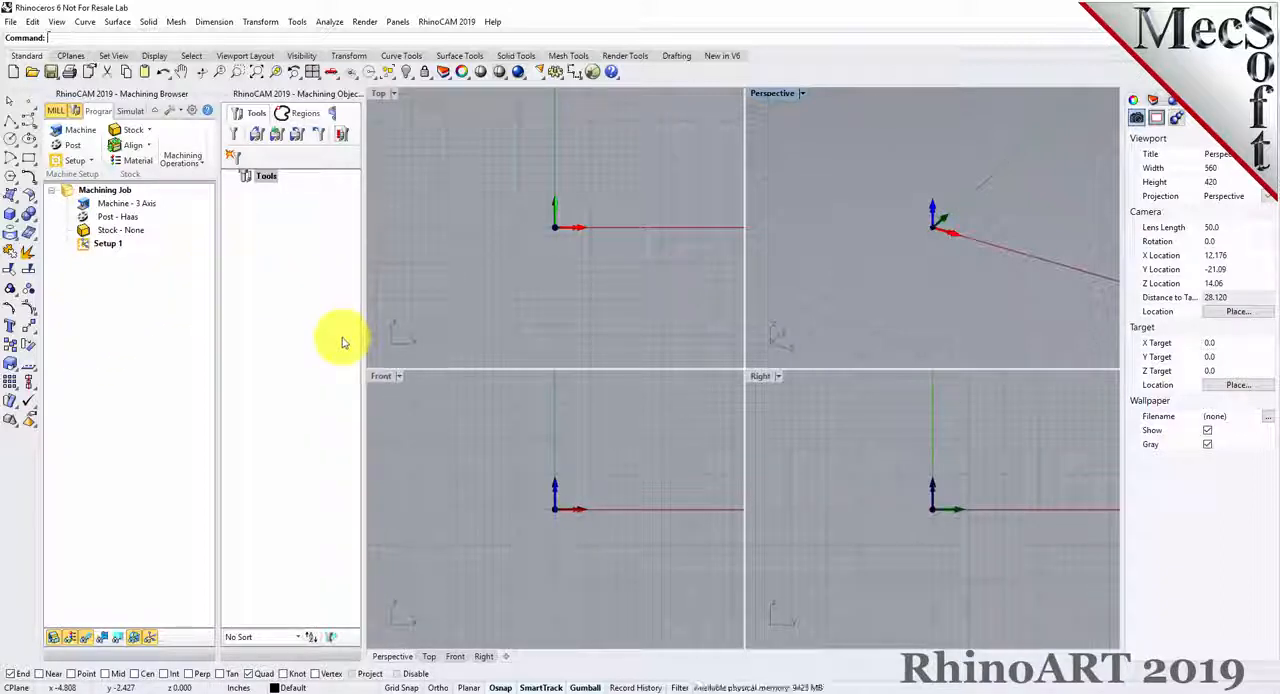
# Close the Machining Browser and Machining Objects panels, and load the RhinoCAM ART module.
pyautogui.click(223, 96)
pyautogui.click(51, 90)
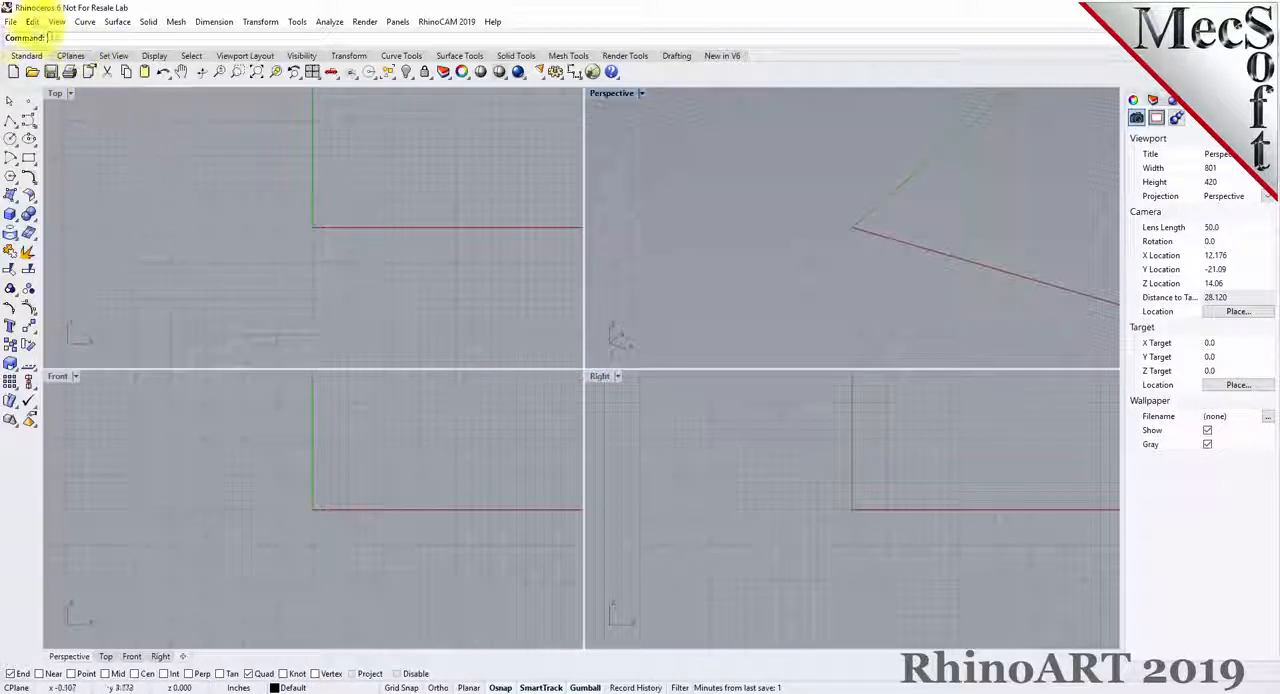
pyautogui.click(477, 23)
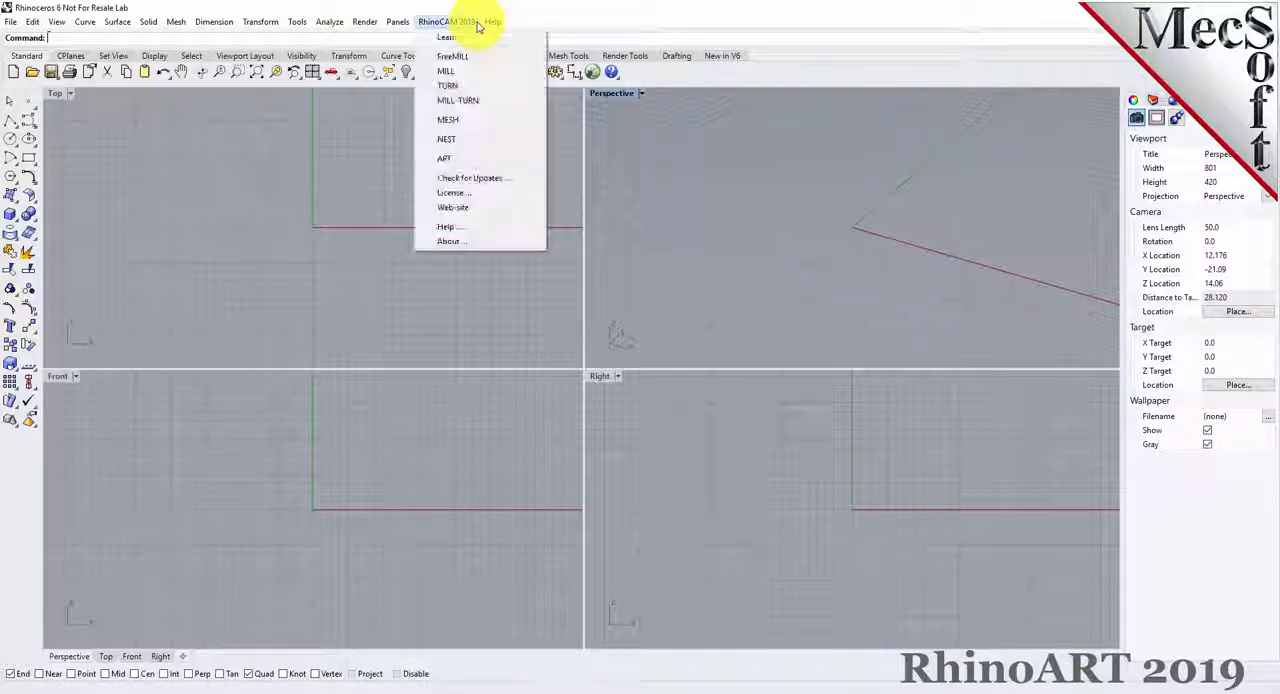
pyautogui.click(460, 158)
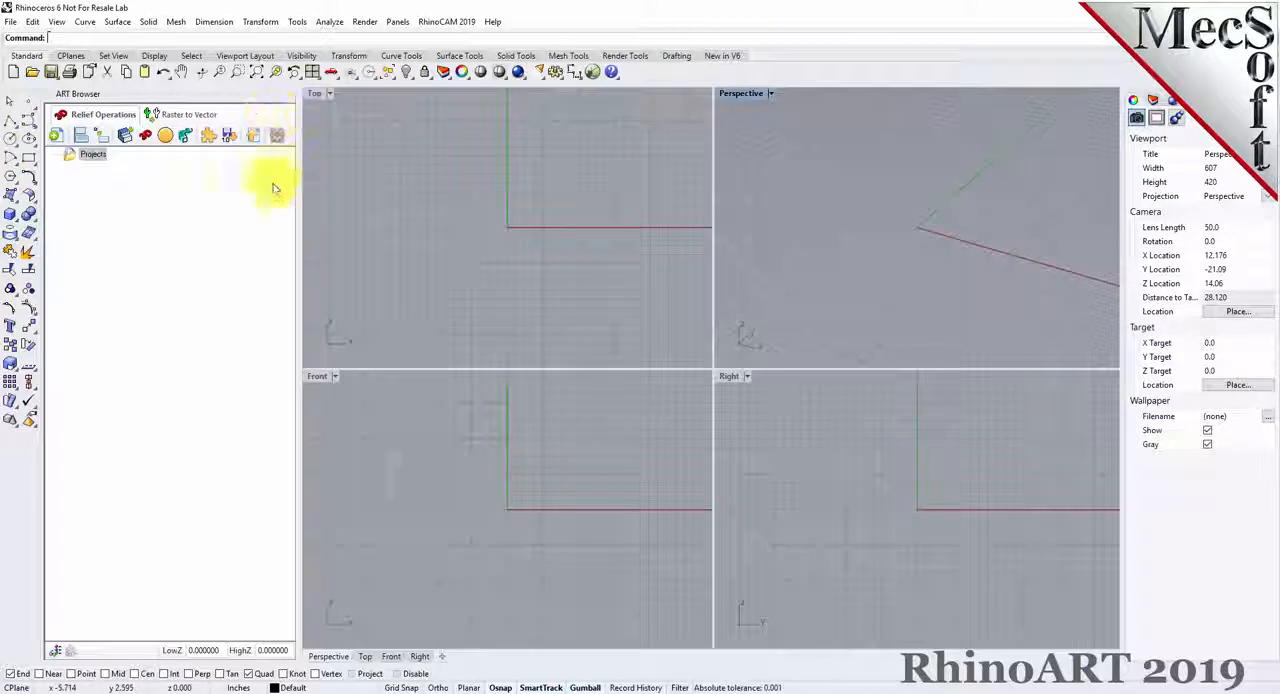
pyautogui.moveTo(296, 204); pyautogui.dragTo(288, 236)
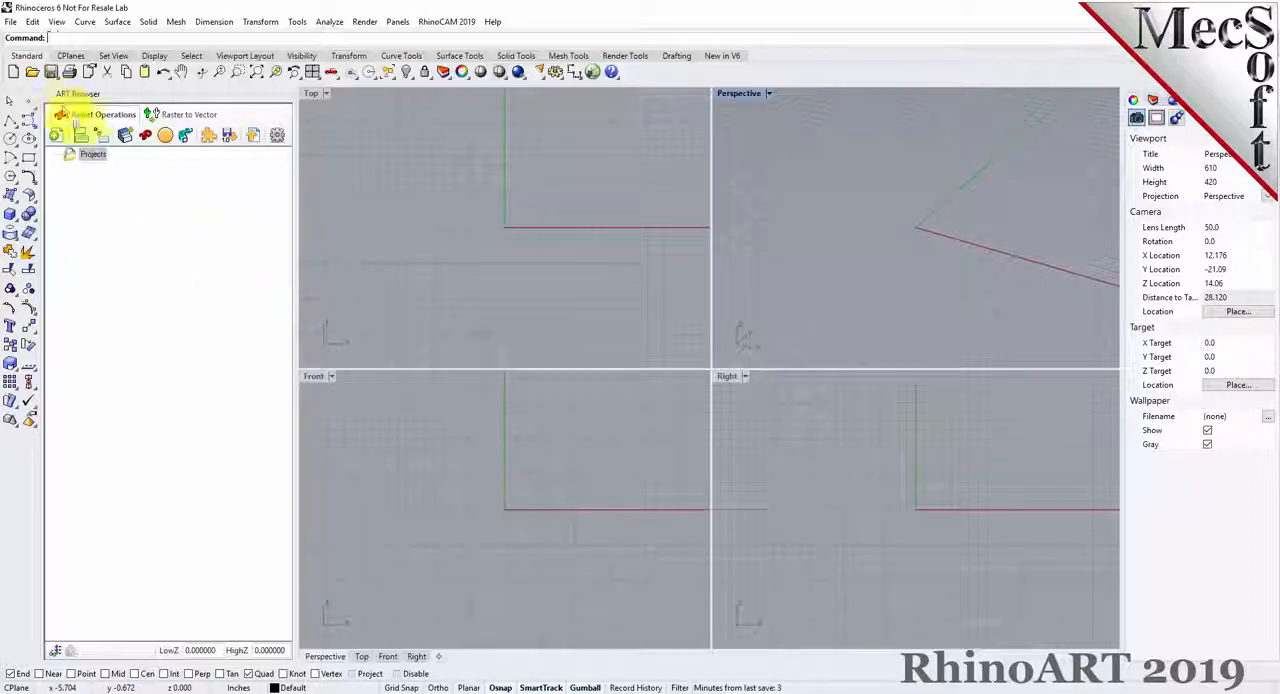
# Open ARTQuickStartTutorial.3dm from the QuickStart folder and use the CAM preferences stored in the file.
pyautogui.click(34, 74)
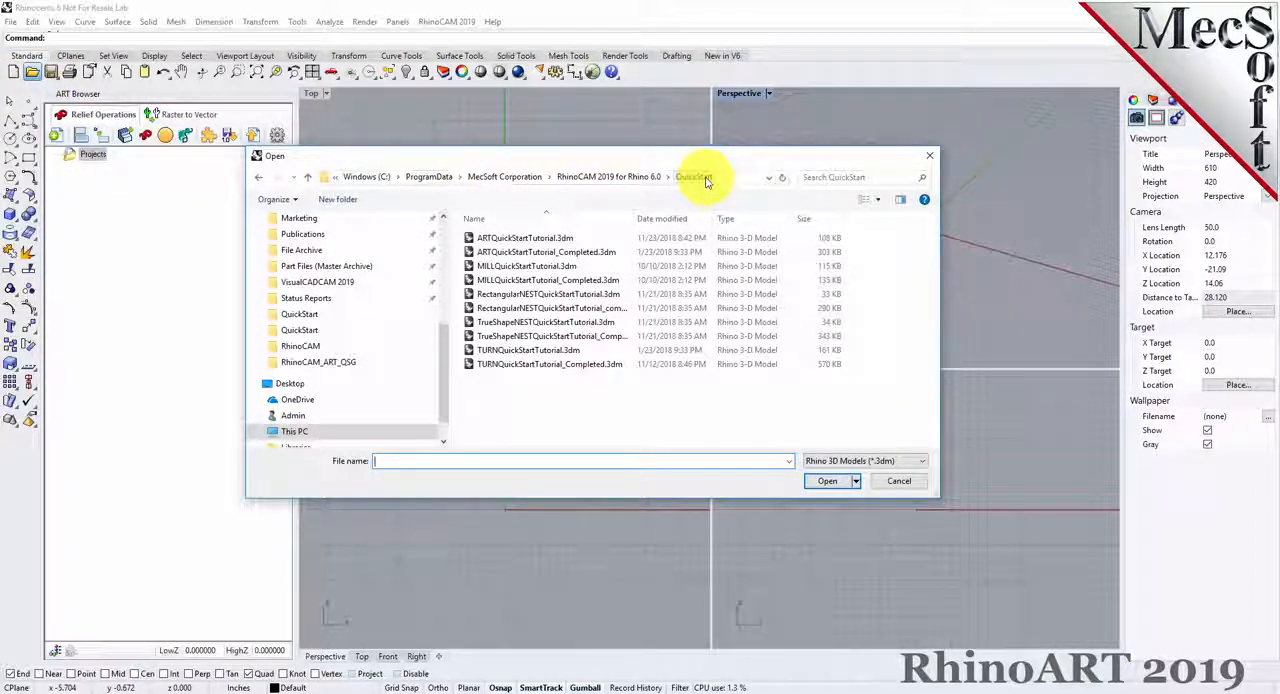
pyautogui.click(481, 243)
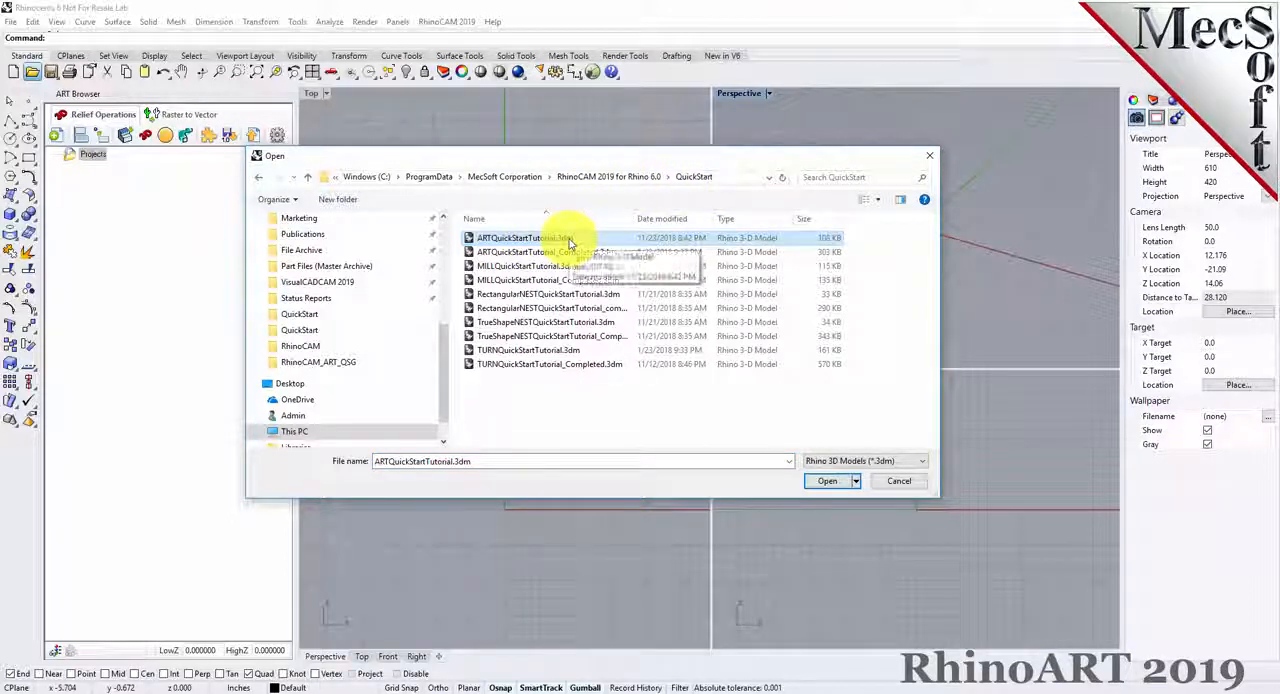
pyautogui.click(826, 481)
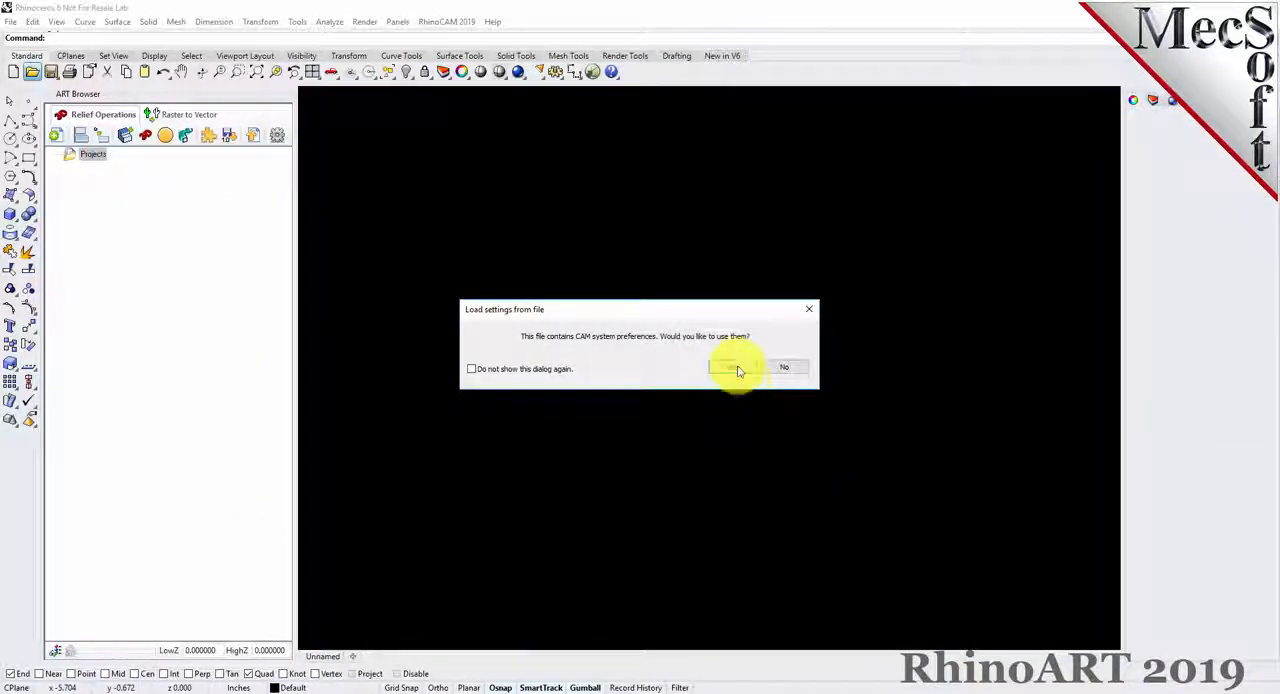
pyautogui.click(734, 367)
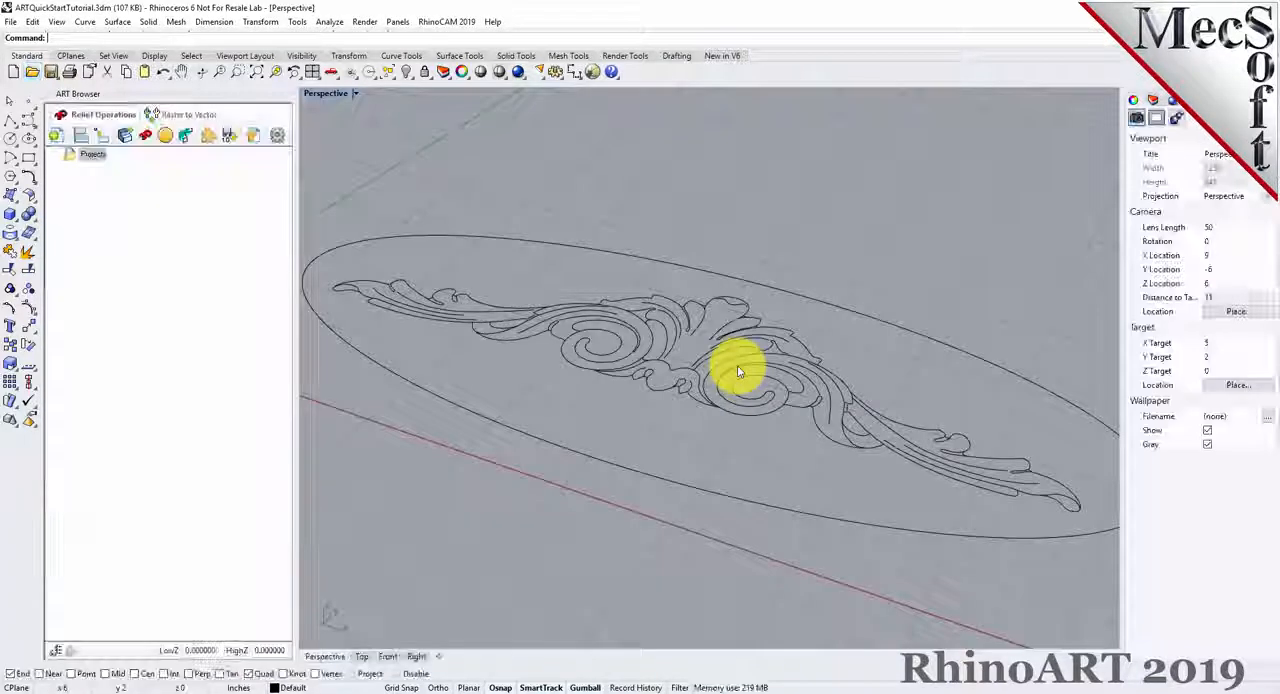
pyautogui.click(331, 73)
pyautogui.click(354, 131)
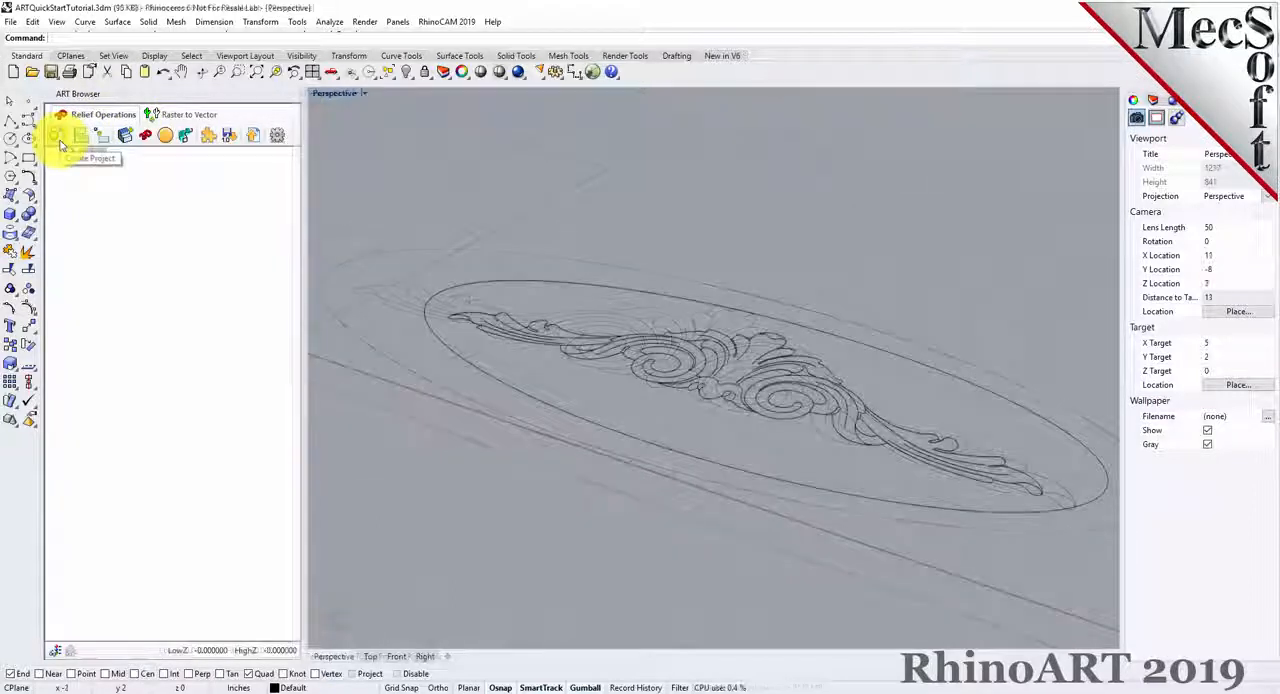
# Generate a new ART project with origin 0,0, length 4, width 10 and Fine resolution.
pyautogui.click(56, 137)
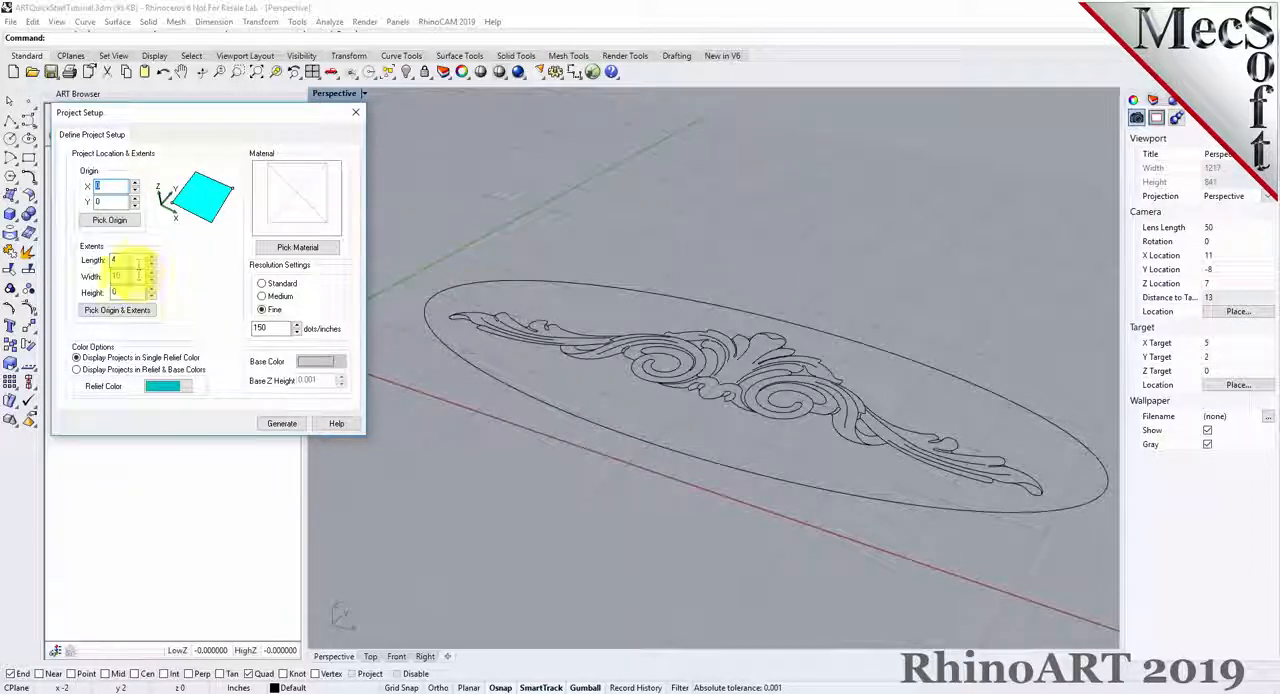
pyautogui.moveTo(123, 260); pyautogui.dragTo(99, 260)
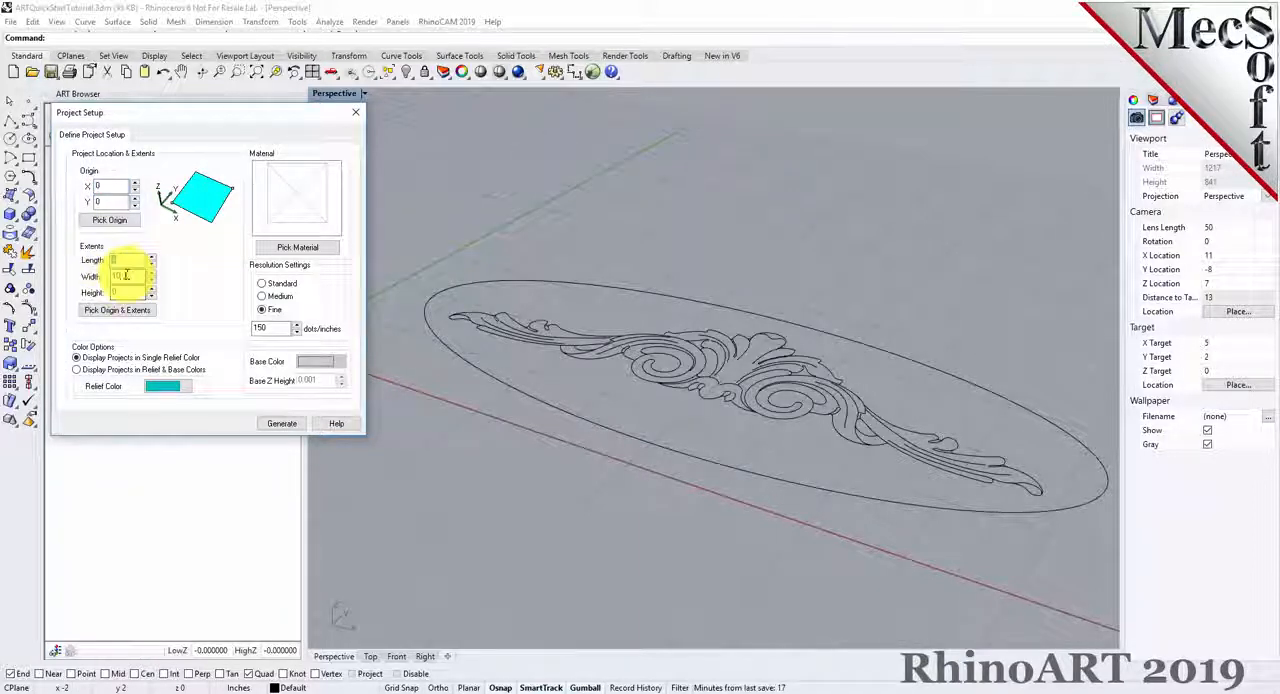
pyautogui.write('4')
pyautogui.press('Tab')
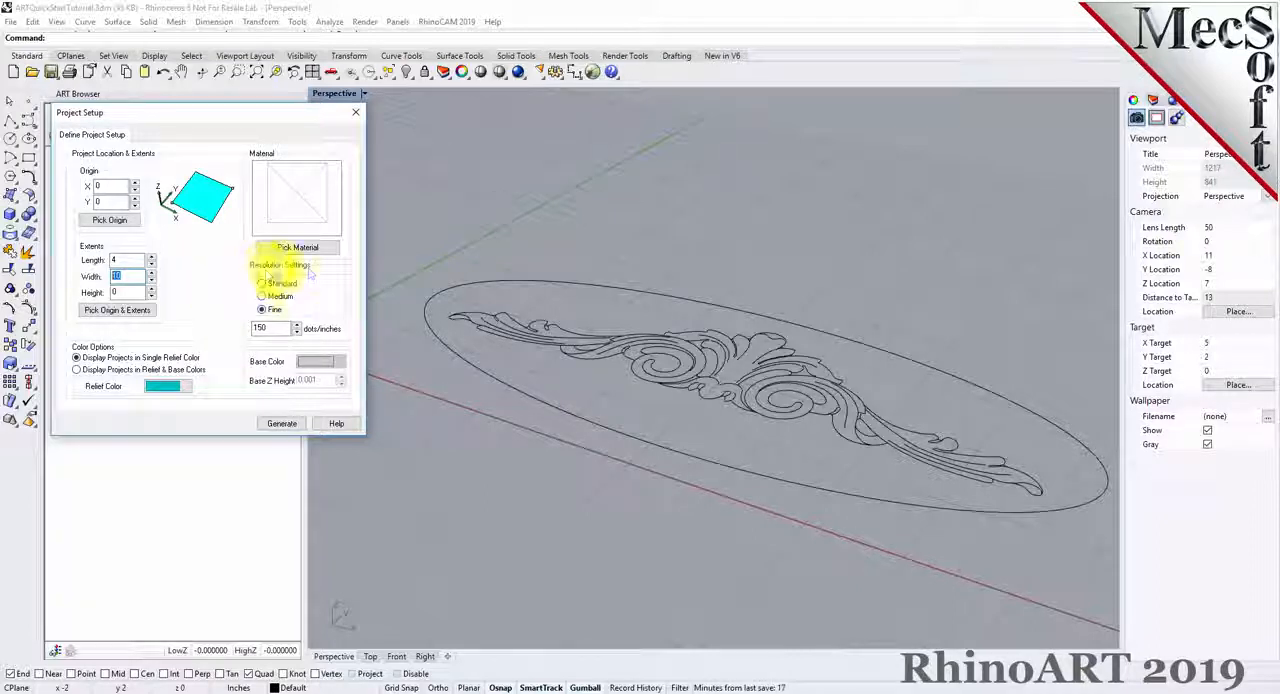
pyautogui.click(262, 310)
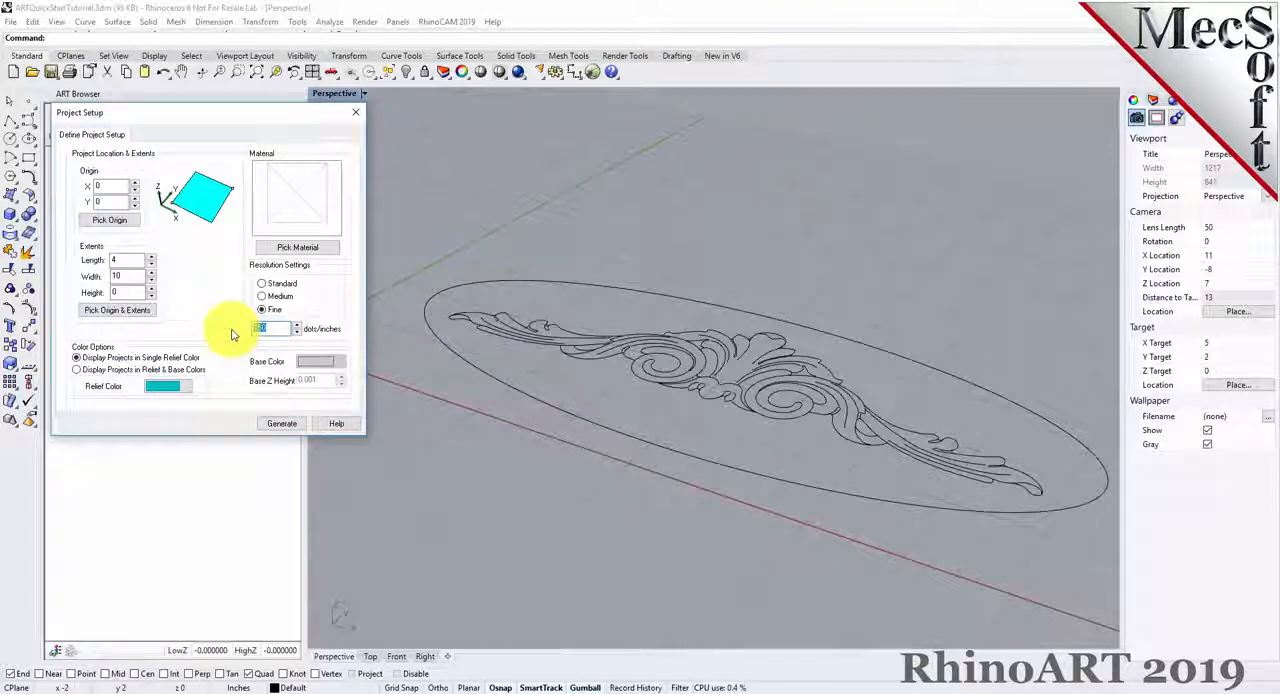
pyautogui.click(282, 423)
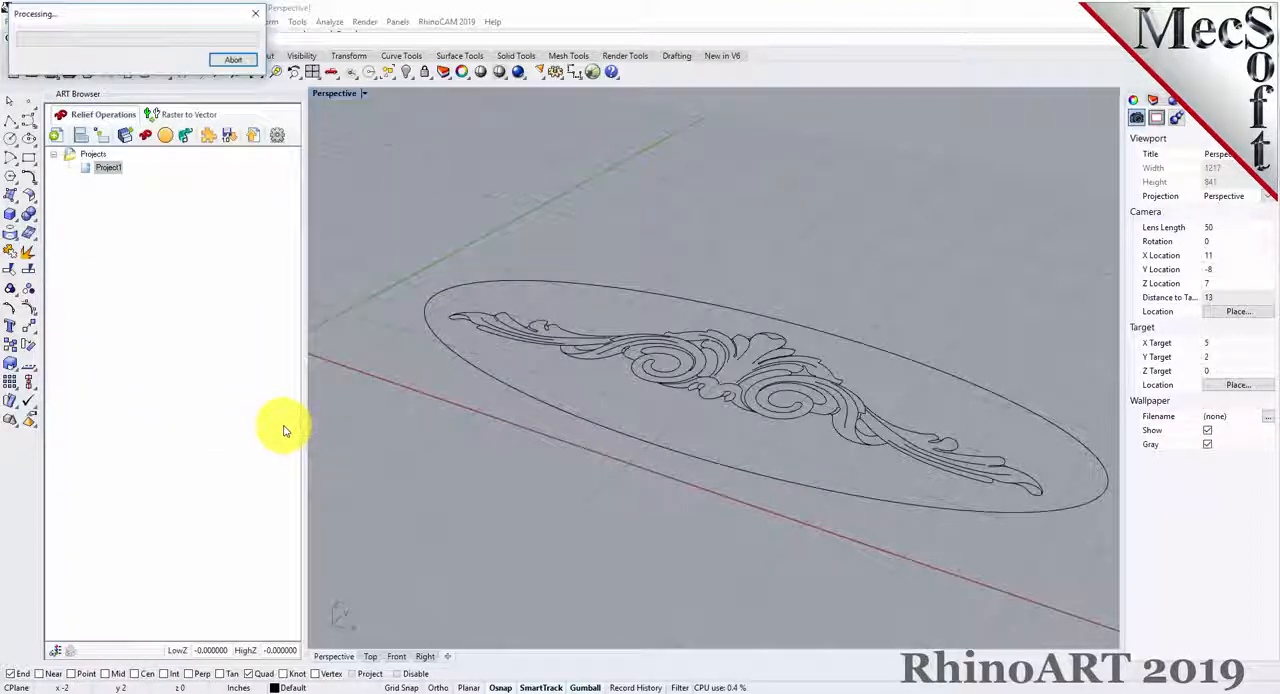
pyautogui.click(100, 168)
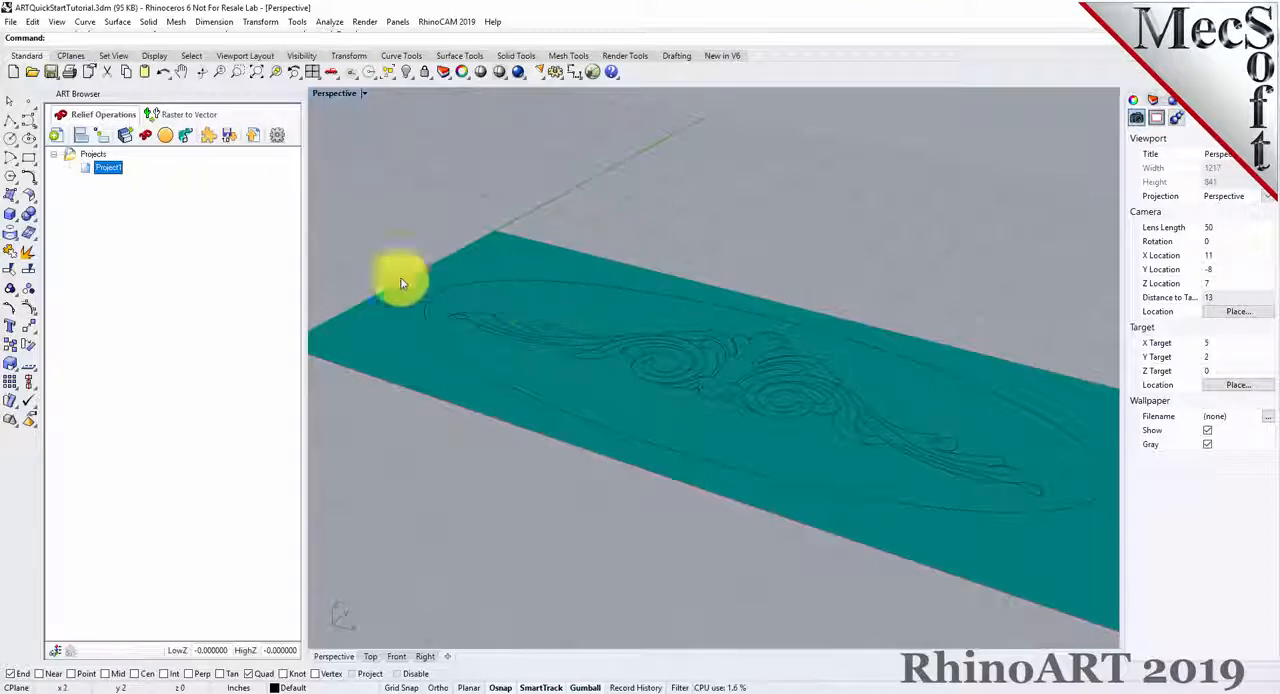
pyautogui.rightClick(110, 170)
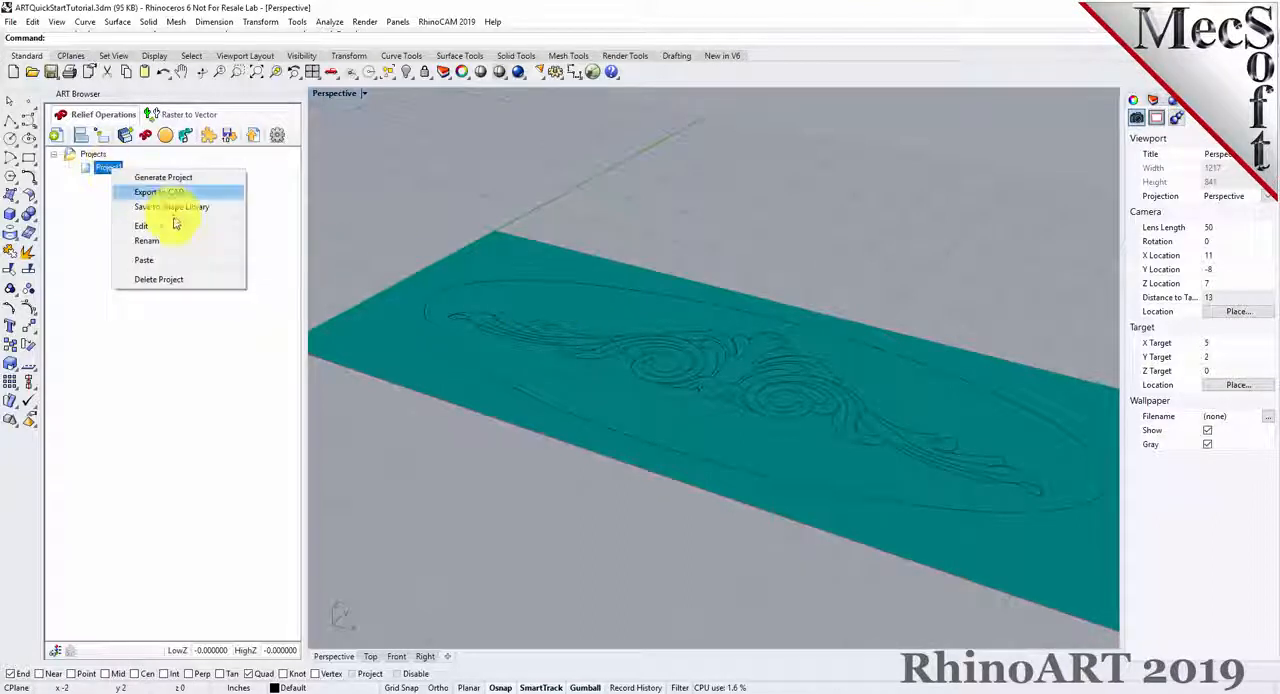
pyautogui.click(363, 215)
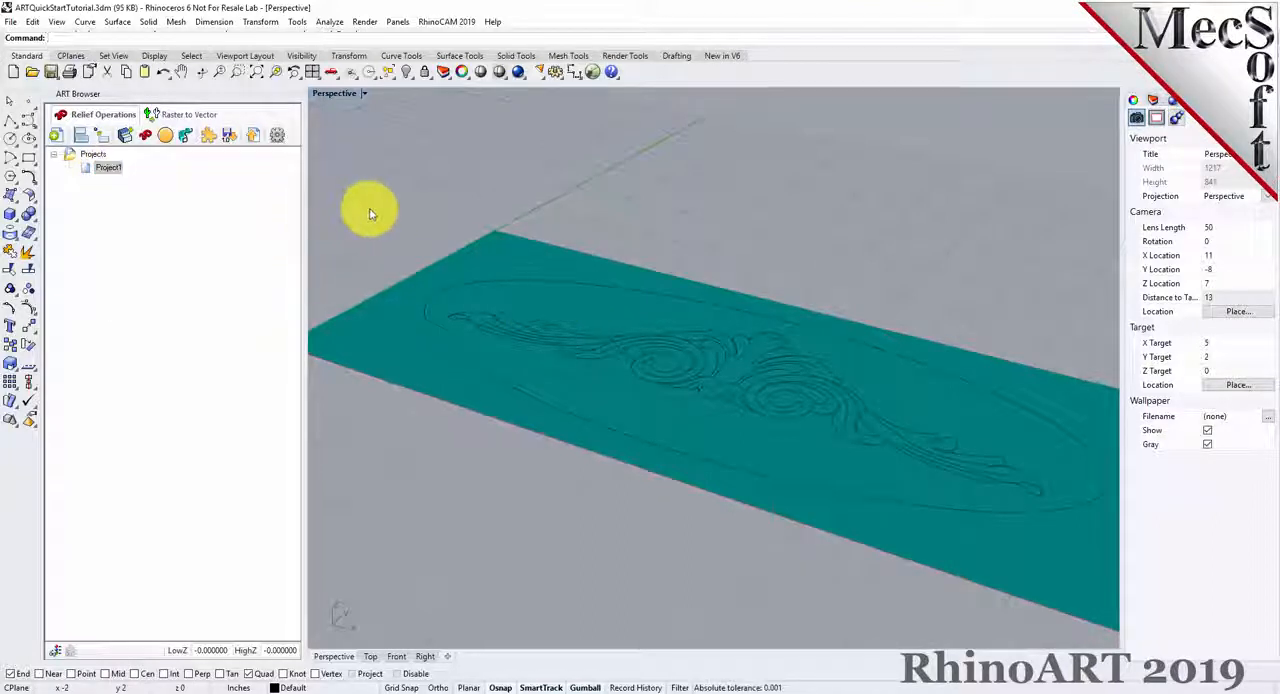
# Set up a swept volume of type Add with a rounded cross section about 0.3 in radius and insides filled if closed.
pyautogui.moveTo(746, 286); pyautogui.dragTo(799, 318, button='right')
pyautogui.moveTo(778, 323); pyautogui.dragTo(771, 323, button='right')
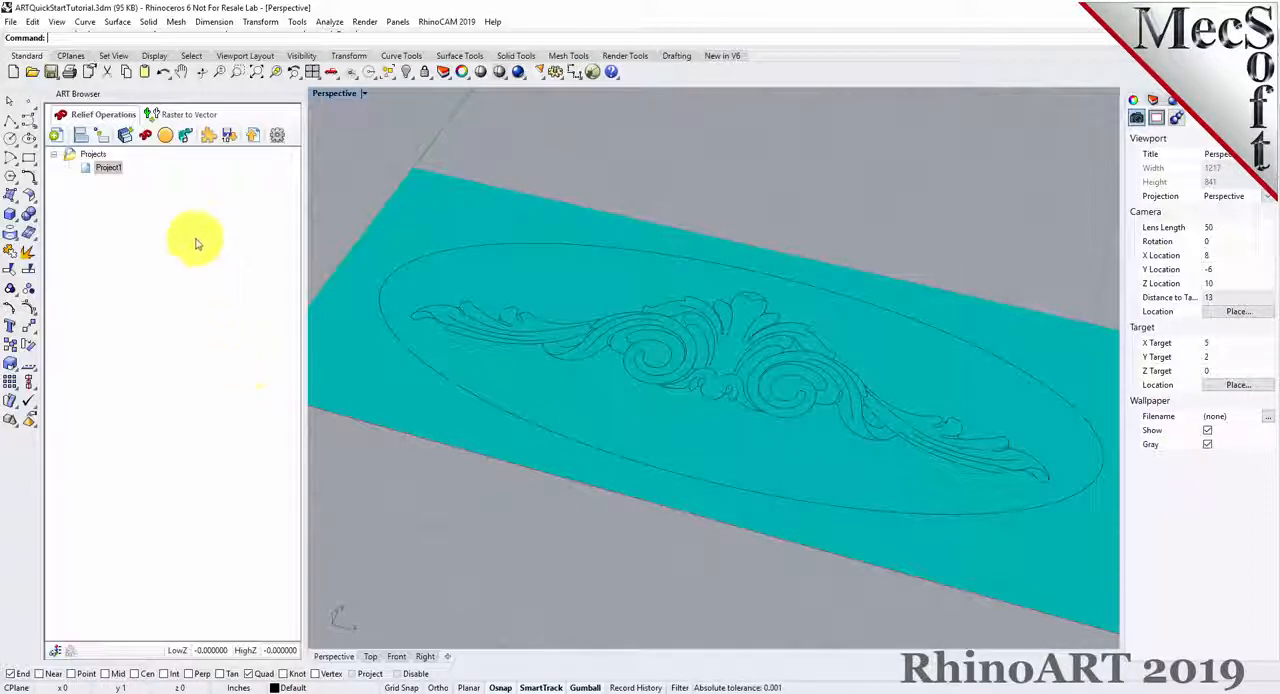
pyautogui.click(180, 137)
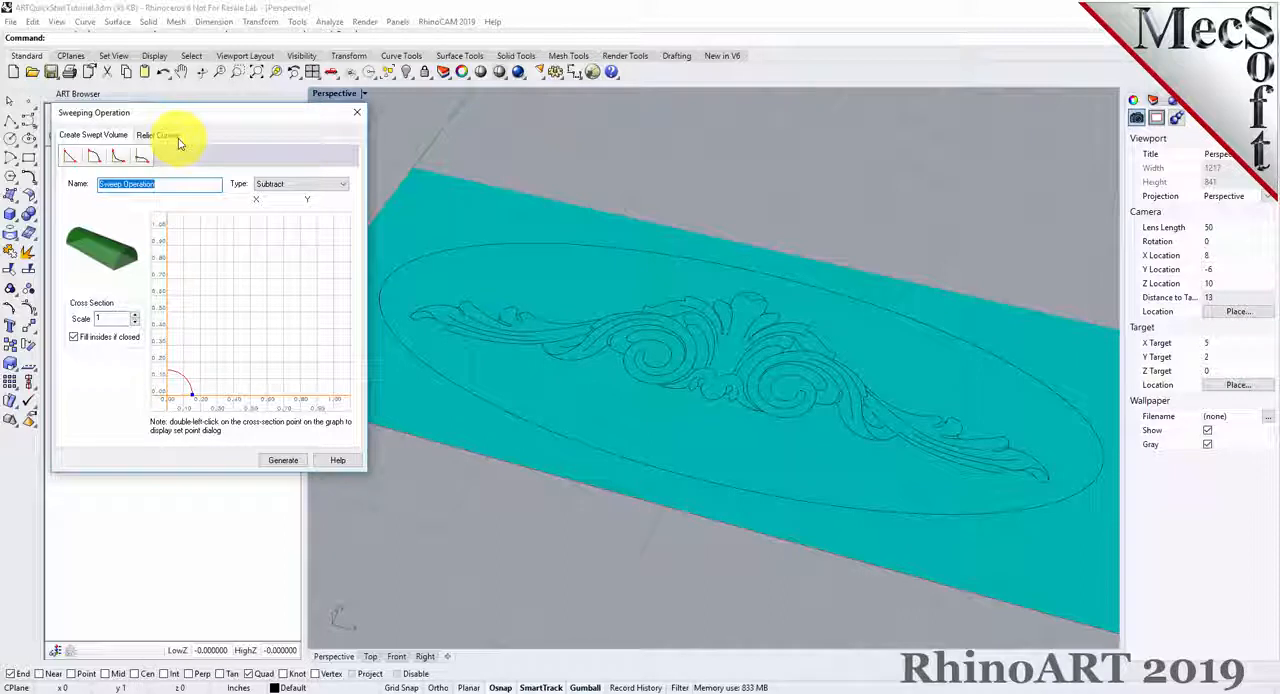
pyautogui.click(125, 136)
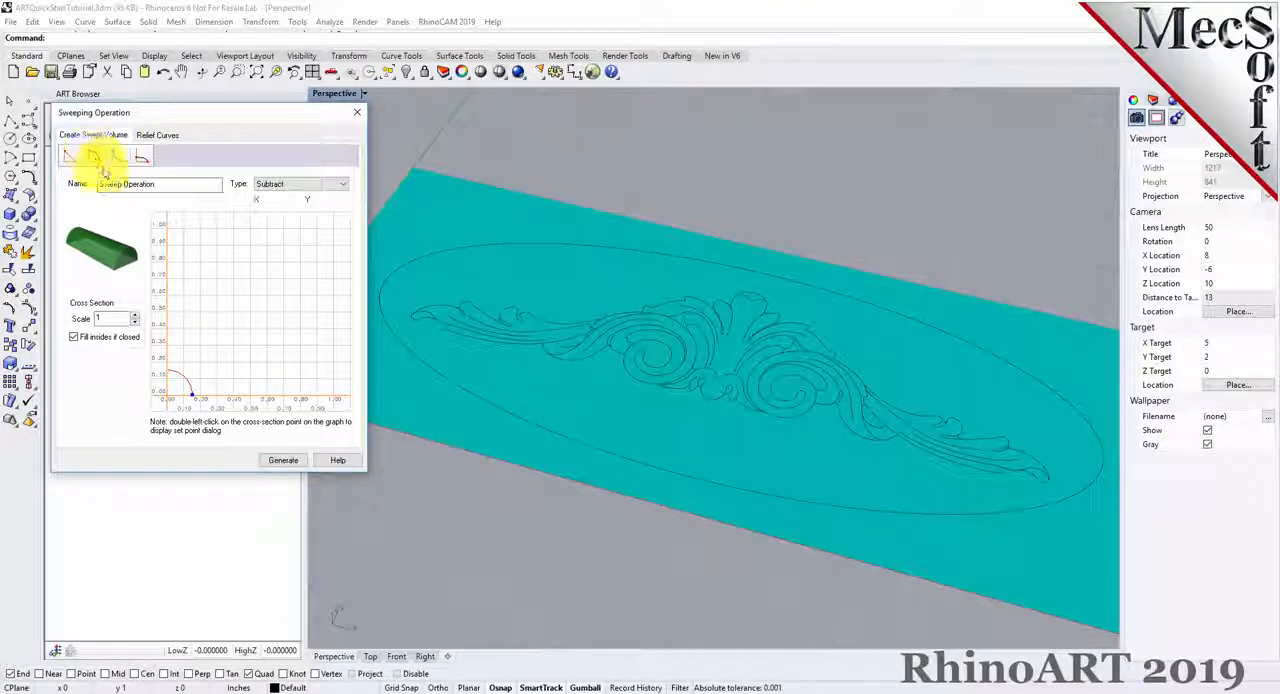
pyautogui.click(340, 186)
pyautogui.click(290, 201)
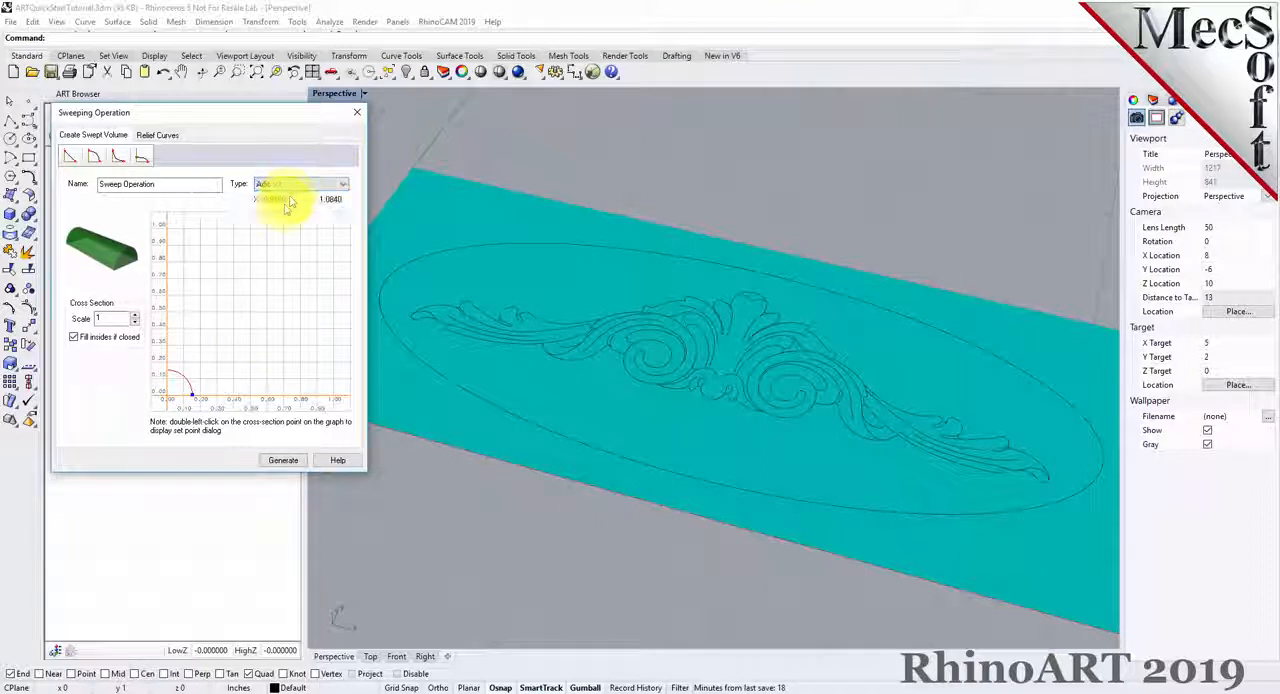
pyautogui.moveTo(106, 317); pyautogui.dragTo(86, 317)
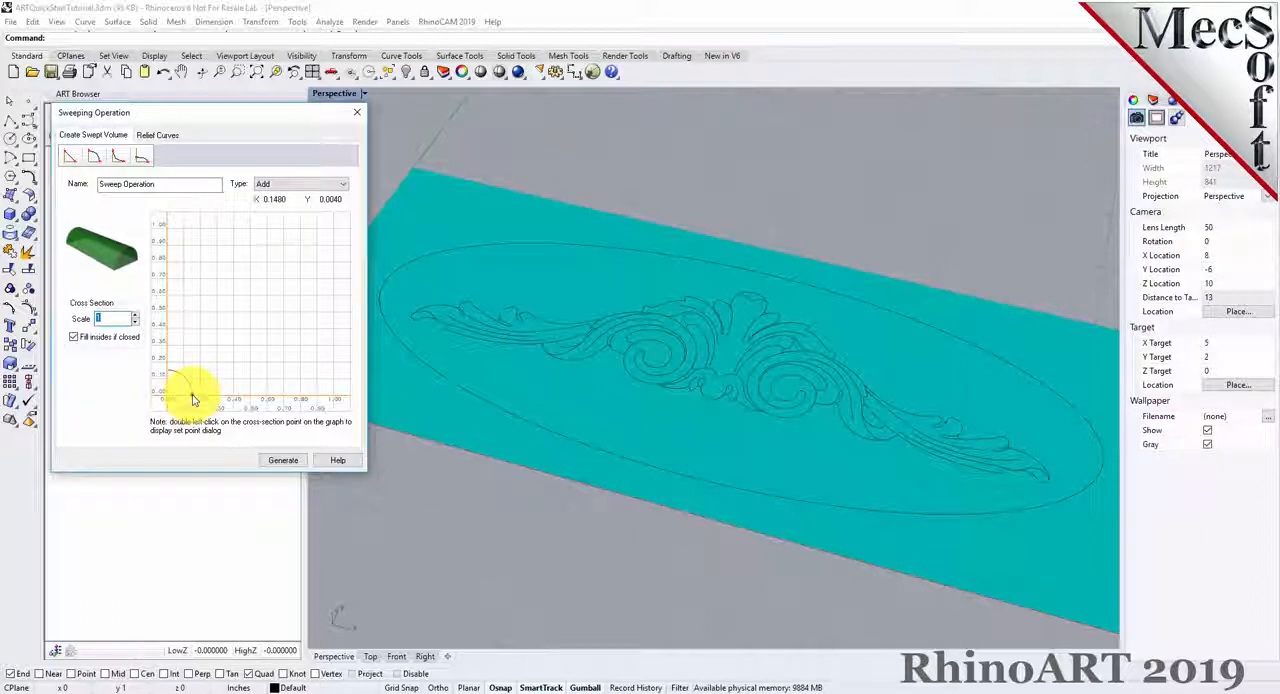
pyautogui.moveTo(194, 399)
pyautogui.mouseDown()
pyautogui.moveTo(320, 398)
pyautogui.moveTo(219, 404)
pyautogui.mouseUp()
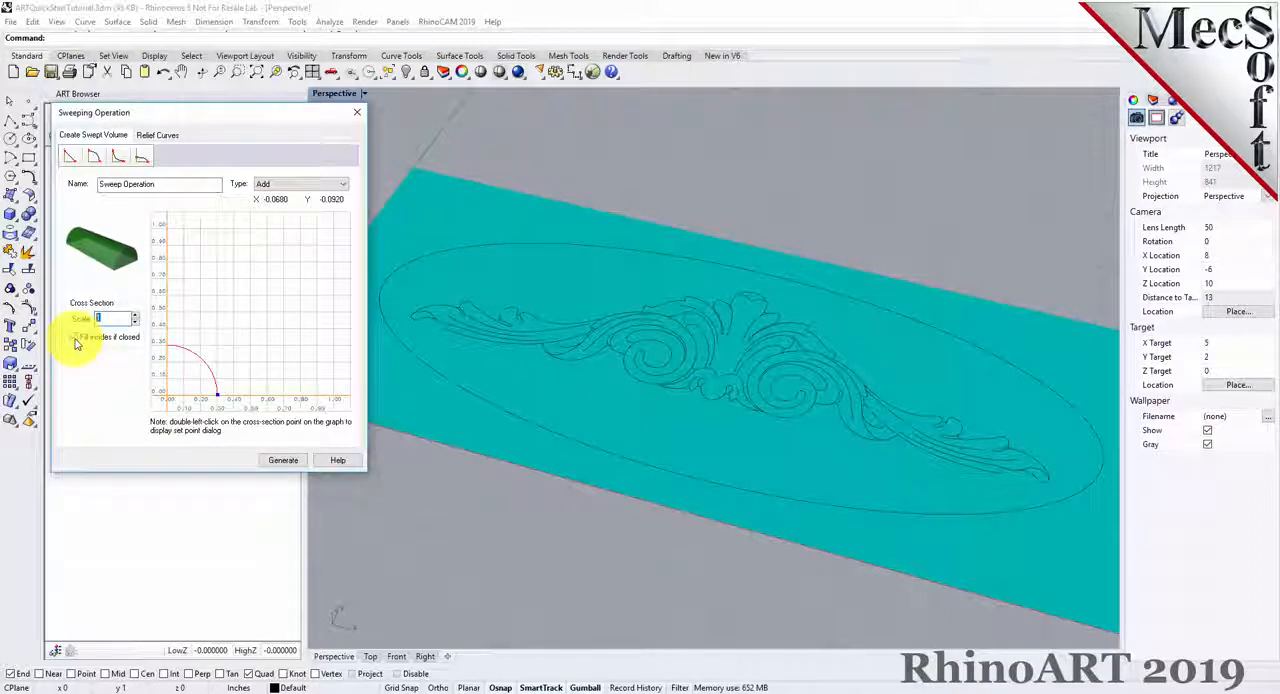
pyautogui.click(76, 338)
# Assign the outer ellipse as the sweep's border curve and generate the swept volume.
pyautogui.click(163, 136)
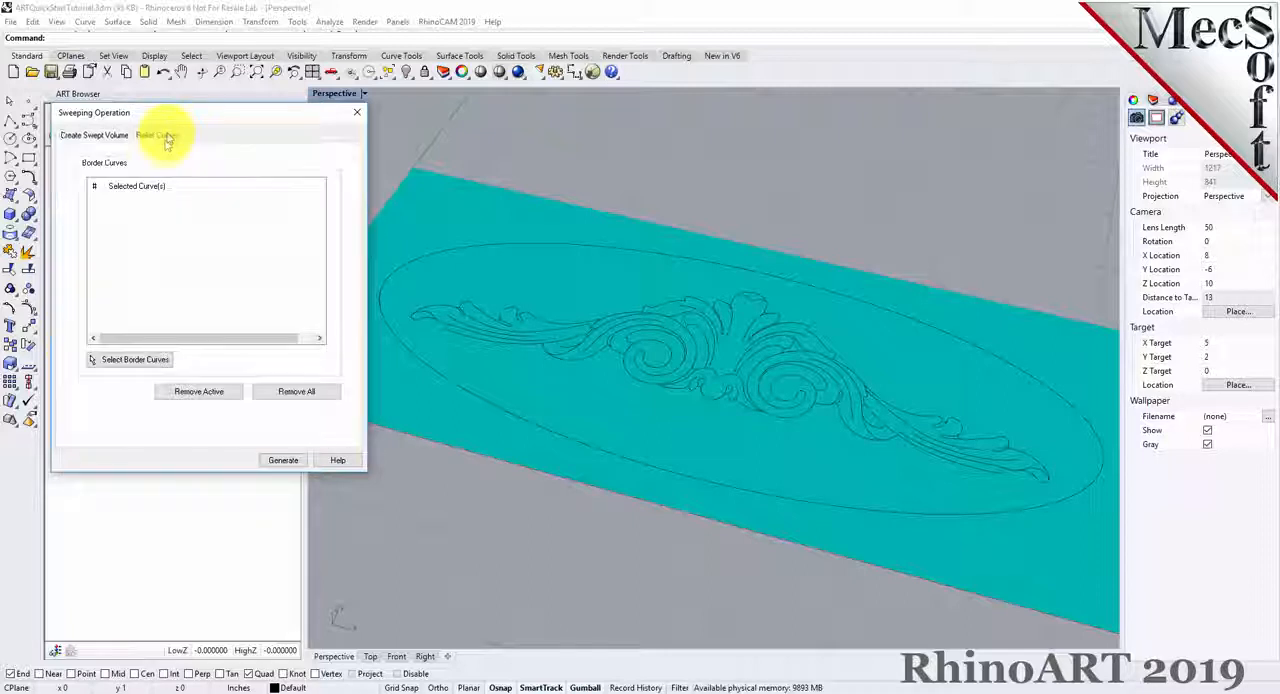
pyautogui.click(134, 360)
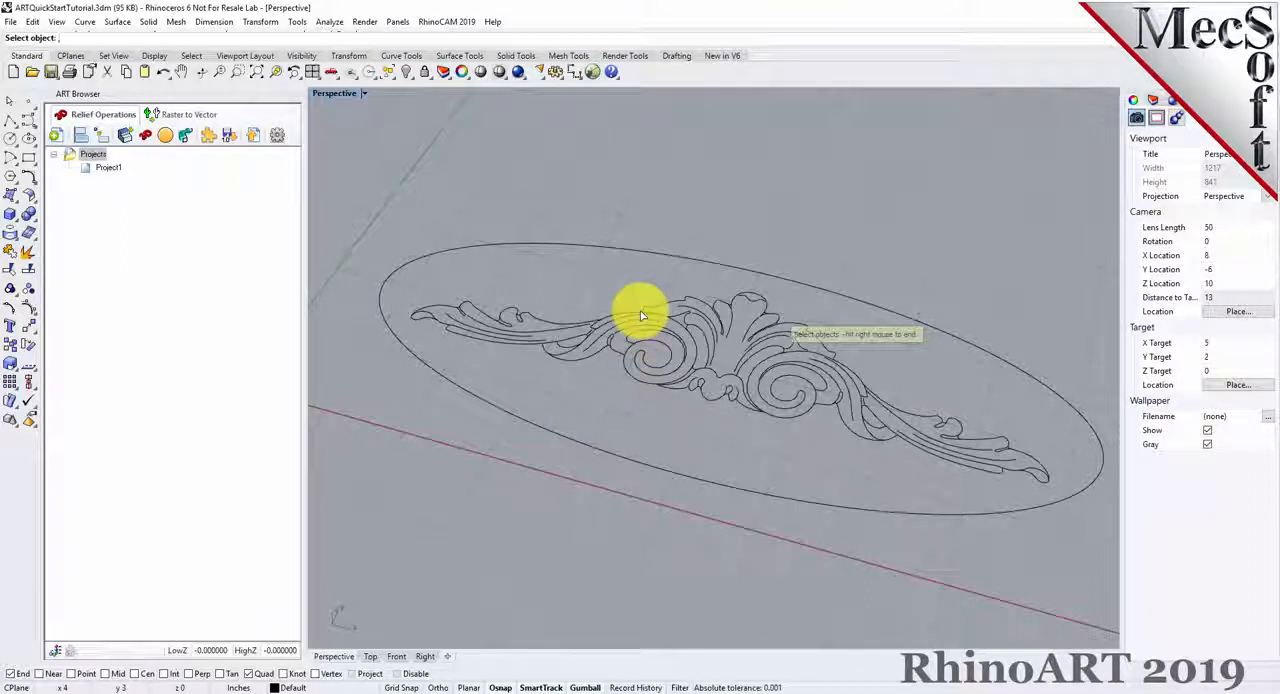
pyautogui.click(622, 254)
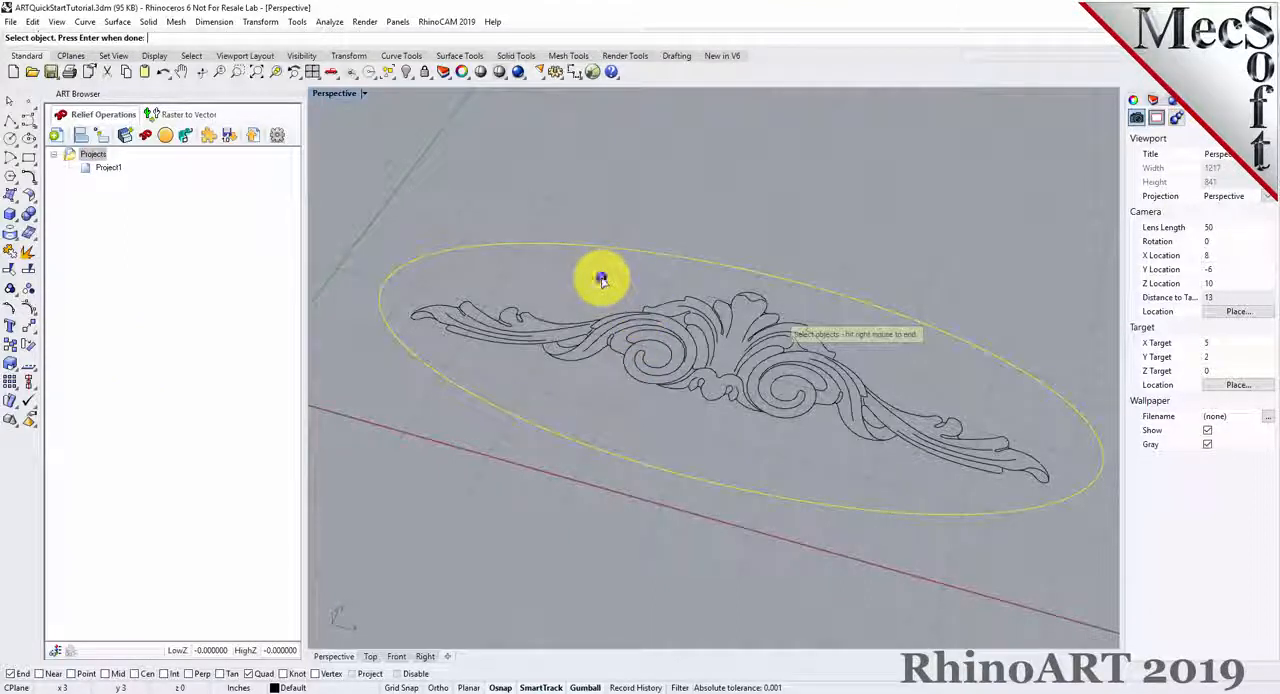
pyautogui.rightClick(598, 276)
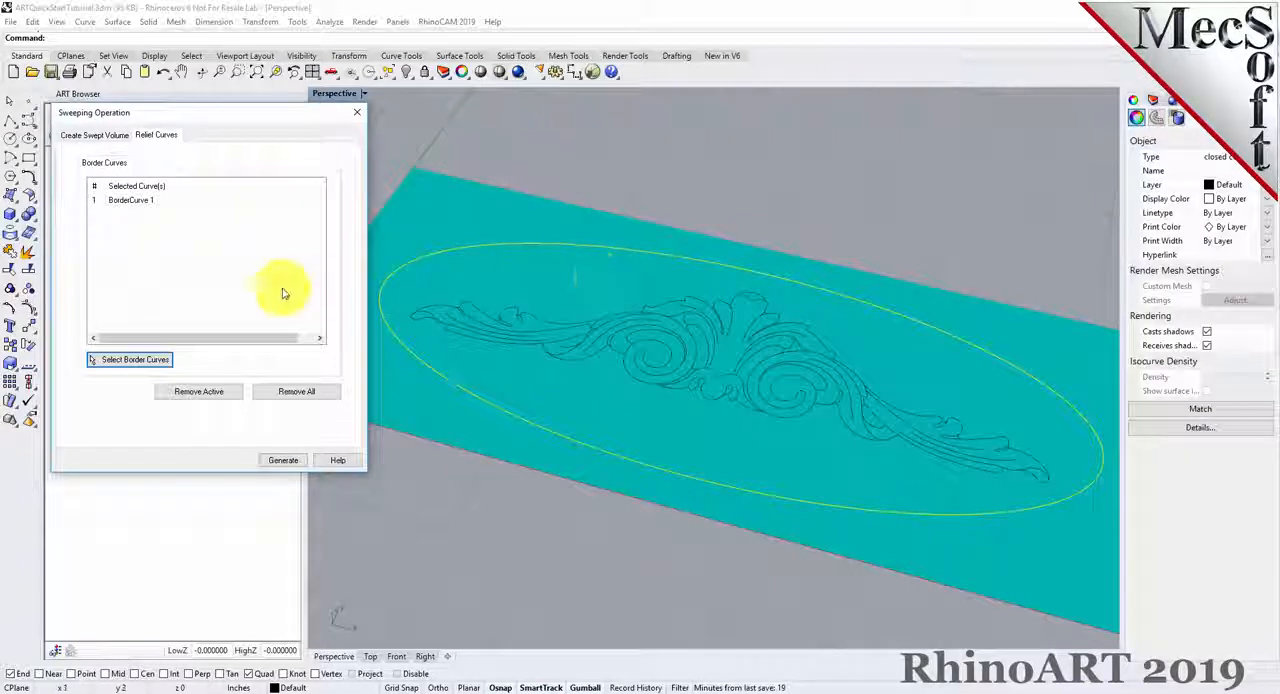
pyautogui.click(140, 201)
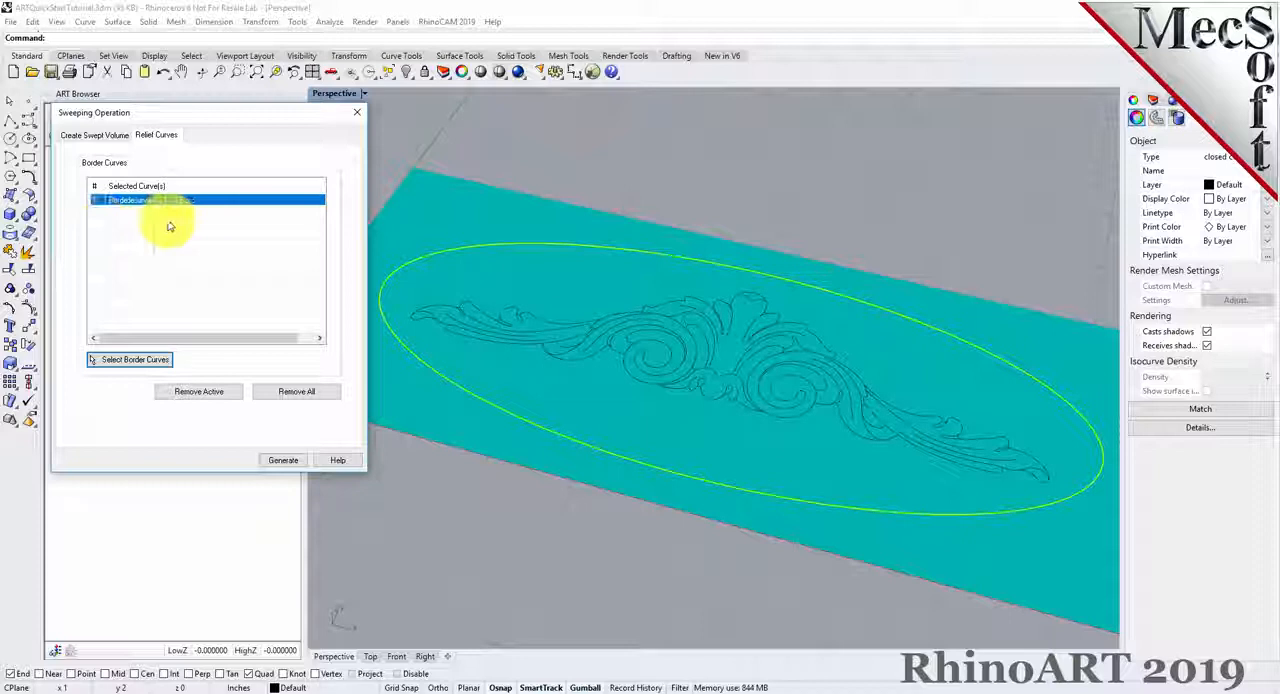
pyautogui.click(285, 460)
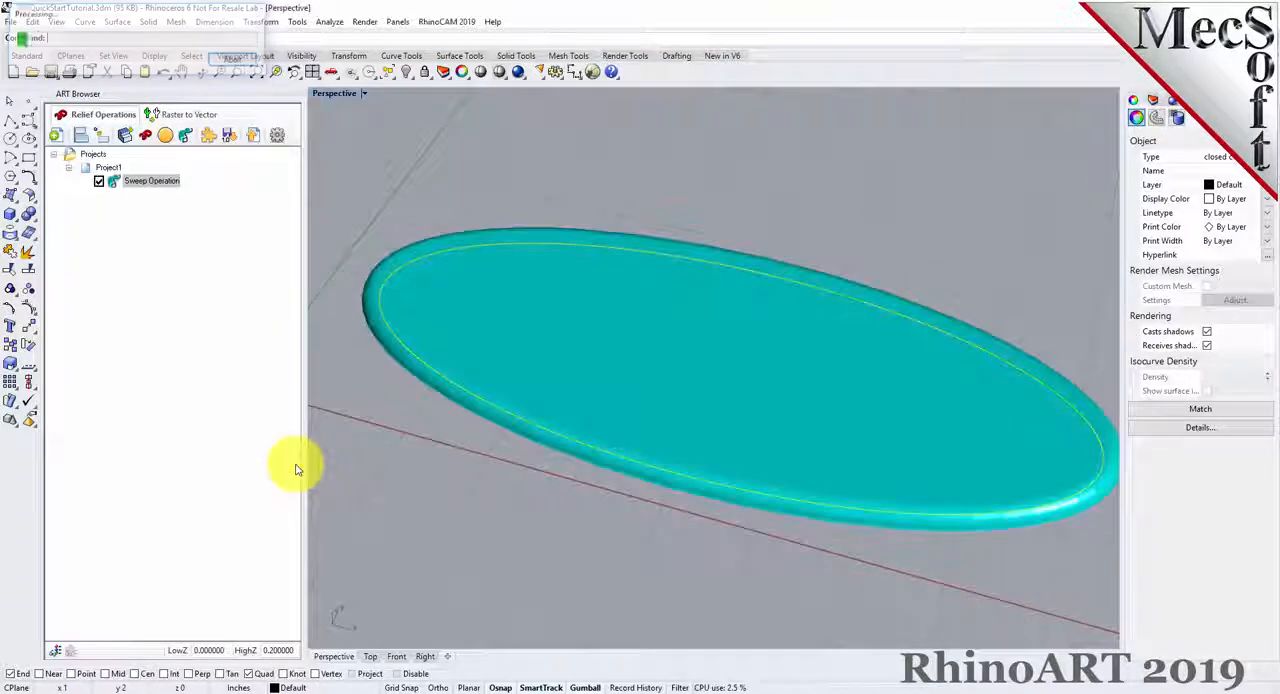
pyautogui.moveTo(727, 473)
pyautogui.mouseDown(button='right')
pyautogui.moveTo(743, 354)
pyautogui.moveTo(742, 412)
pyautogui.moveTo(720, 466)
pyautogui.mouseUp(button='right')
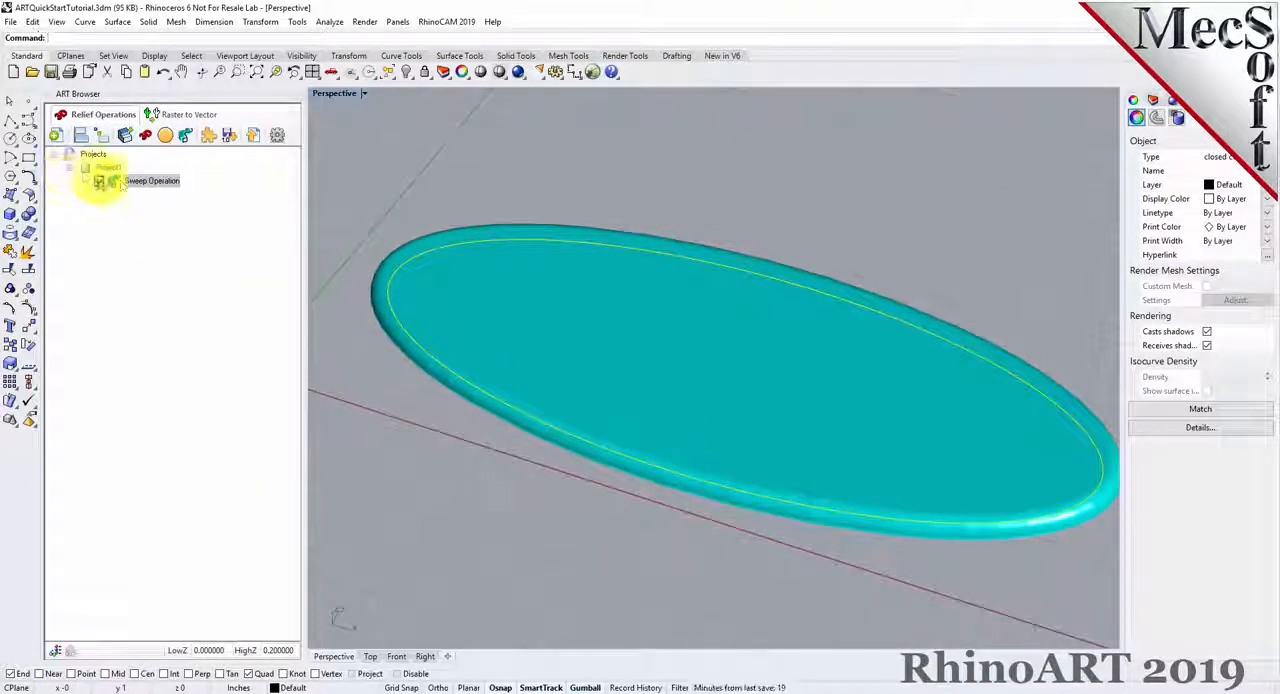
pyautogui.click(150, 181)
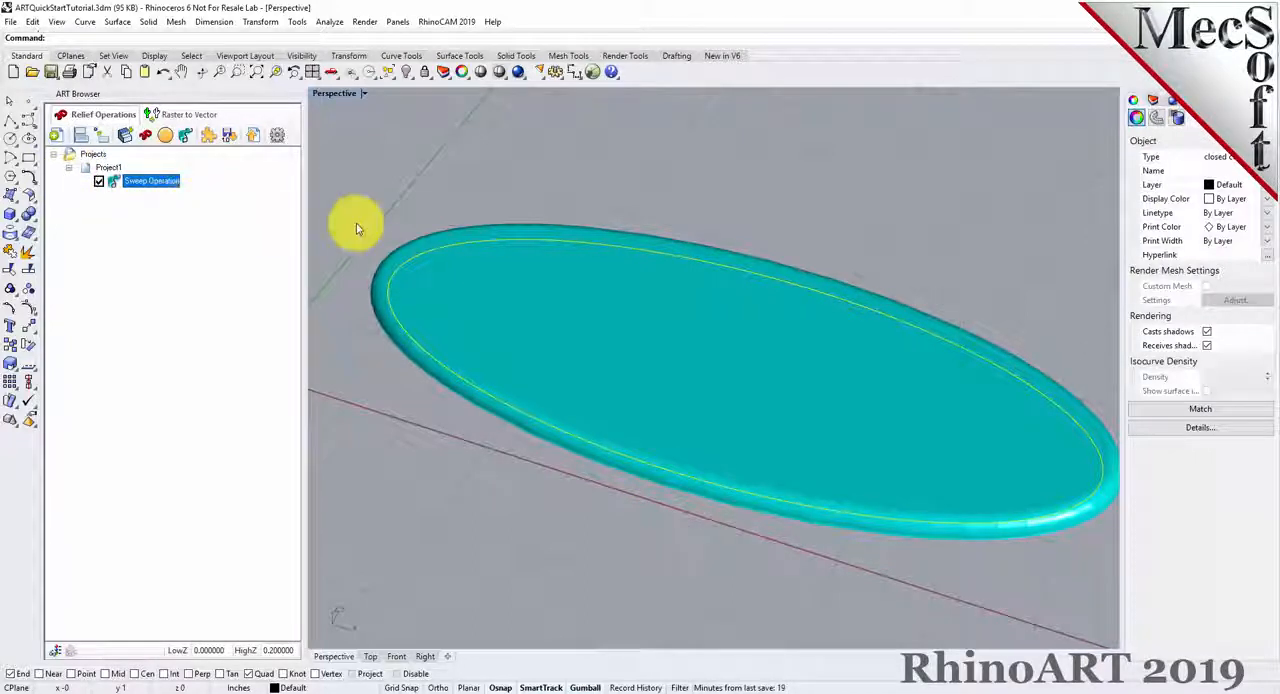
pyautogui.click(530, 184)
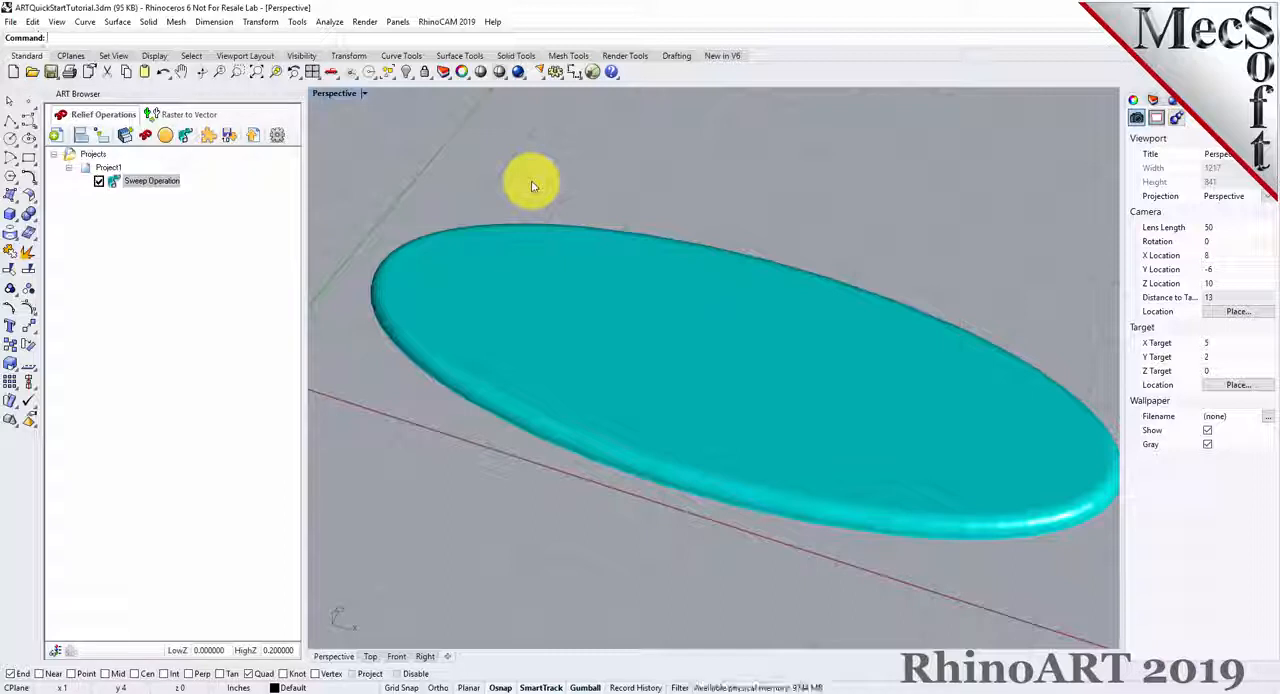
pyautogui.moveTo(763, 380); pyautogui.dragTo(760, 352, button='right')
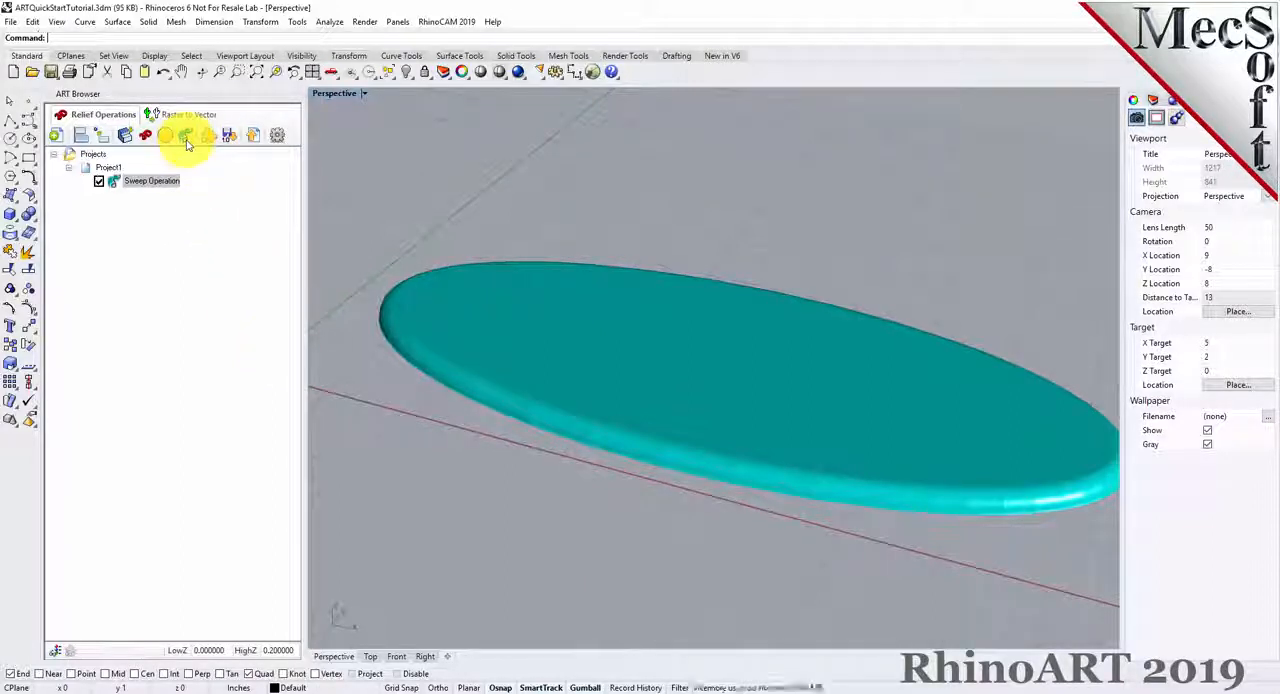
# Set up a puffing operation of type Add with a round cross section, its arc midpoint raised, and maximum puffing height 0.5.
pyautogui.click(115, 182)
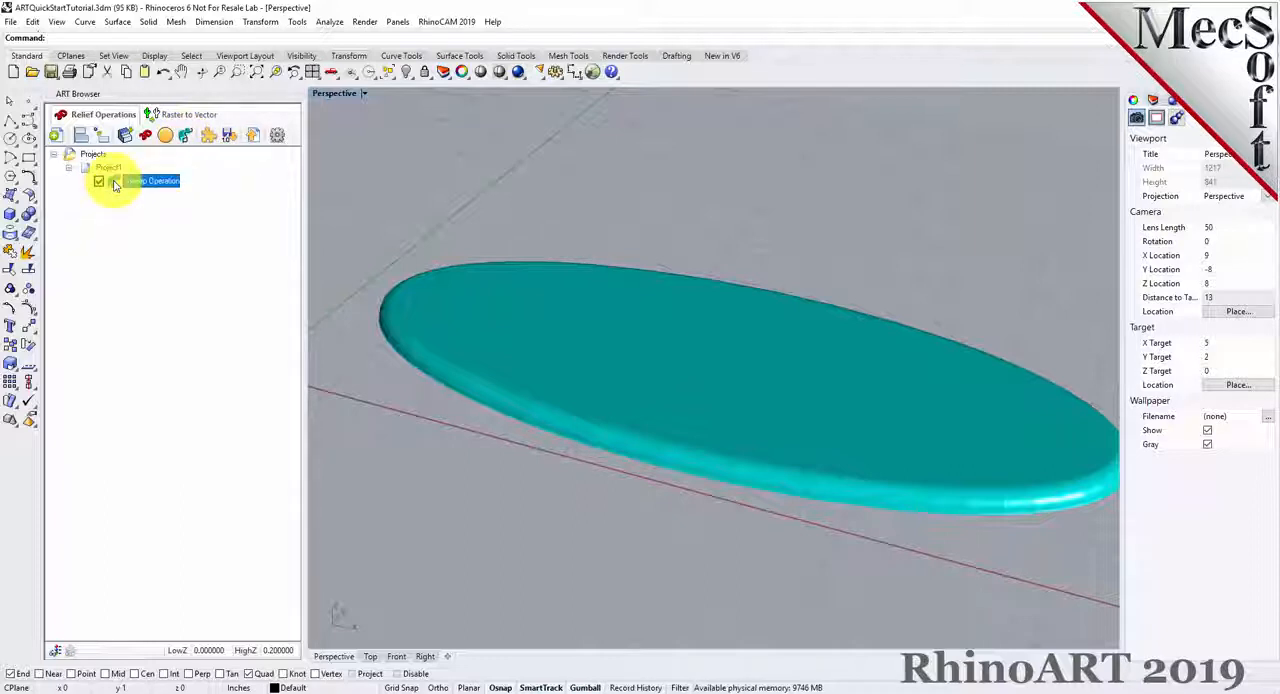
pyautogui.click(171, 142)
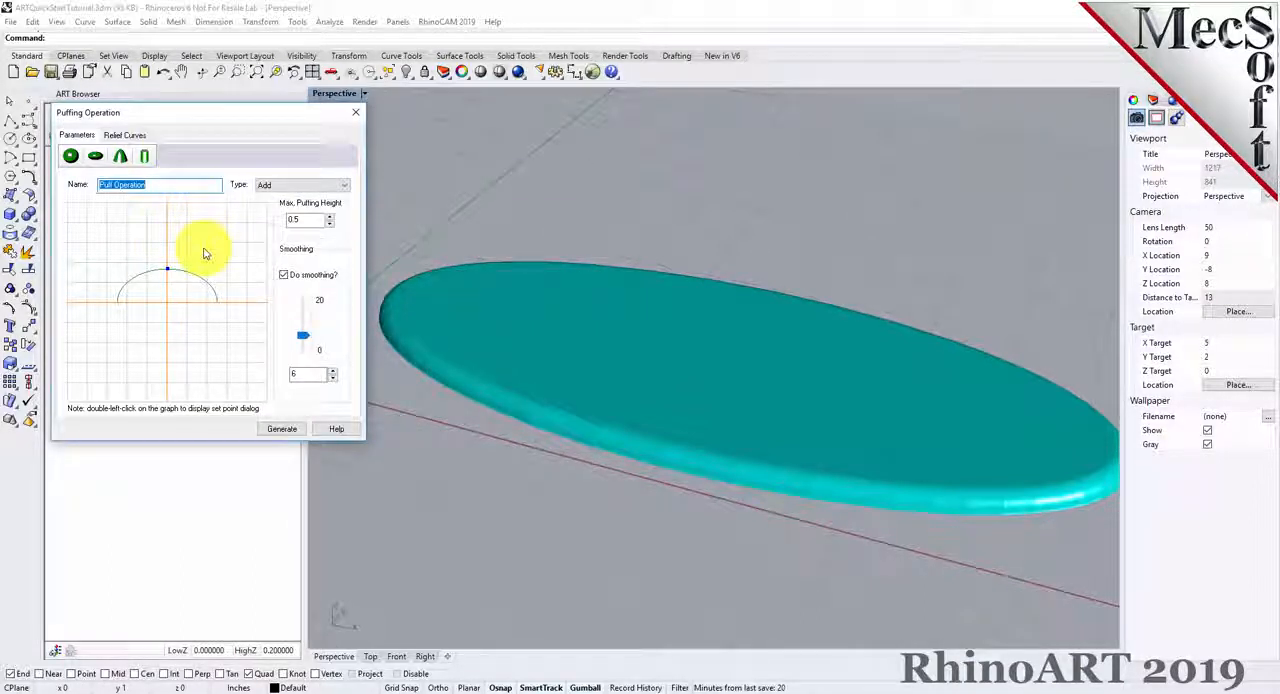
pyautogui.click(71, 160)
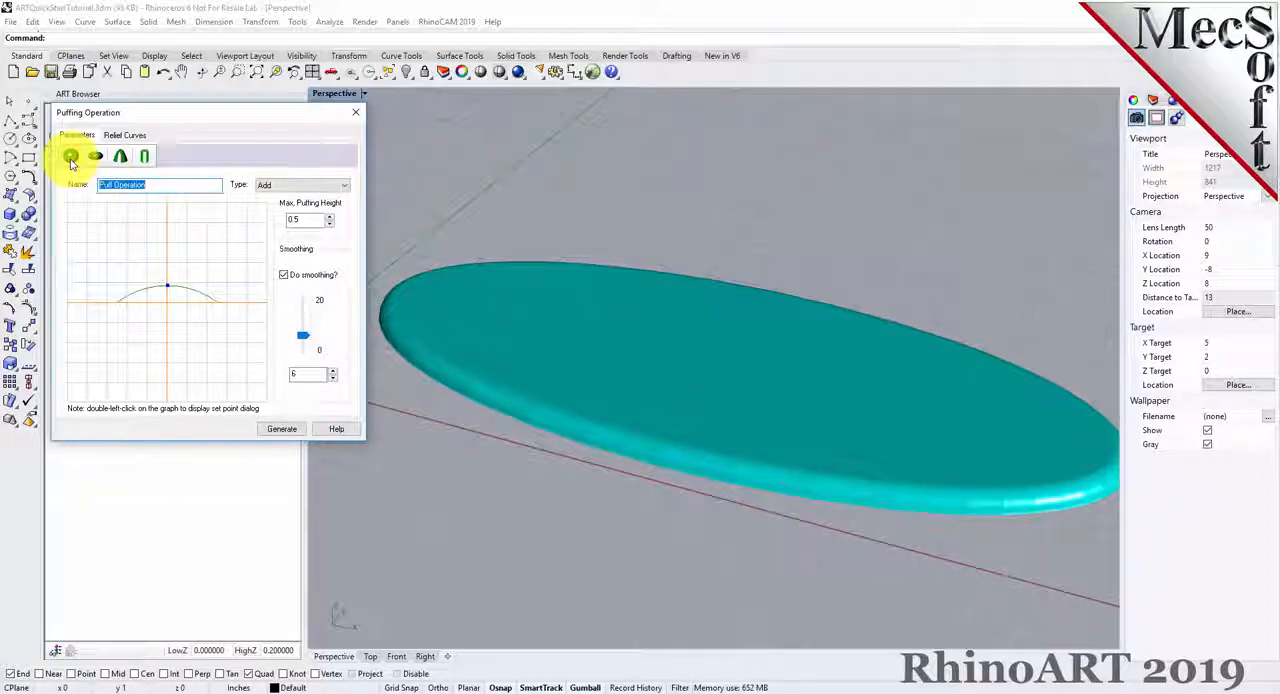
pyautogui.click(270, 190)
pyautogui.click(275, 197)
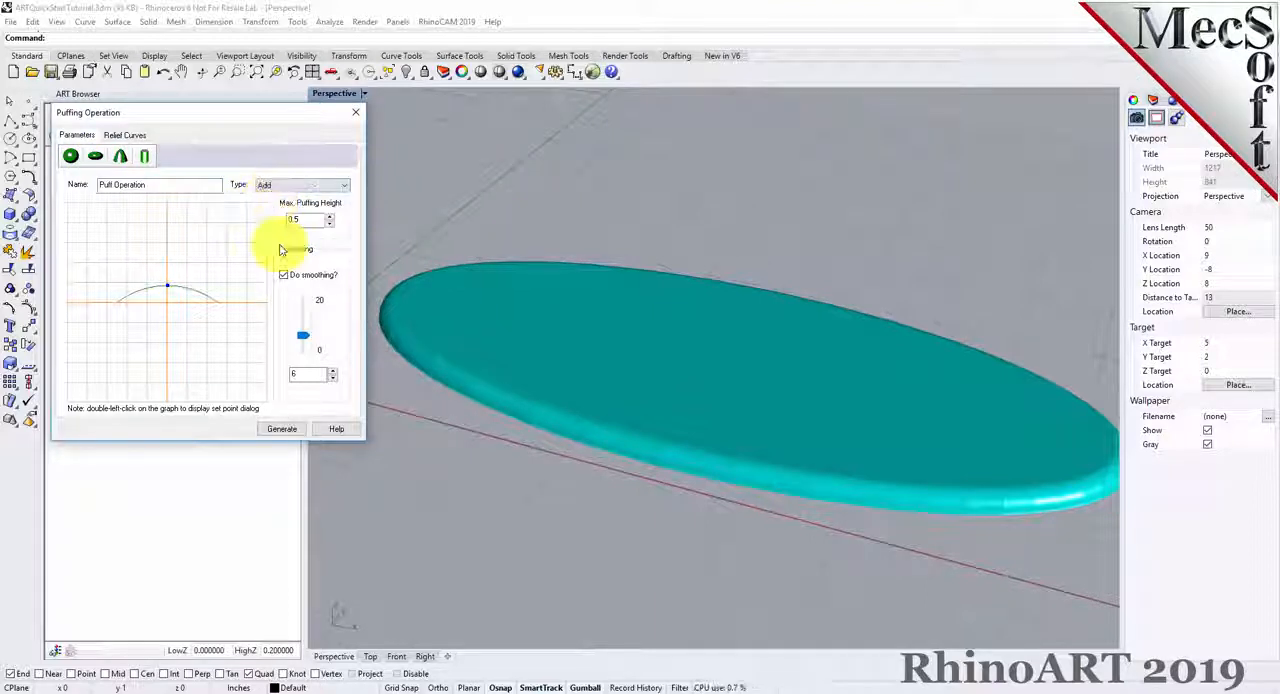
pyautogui.doubleClick(302, 219)
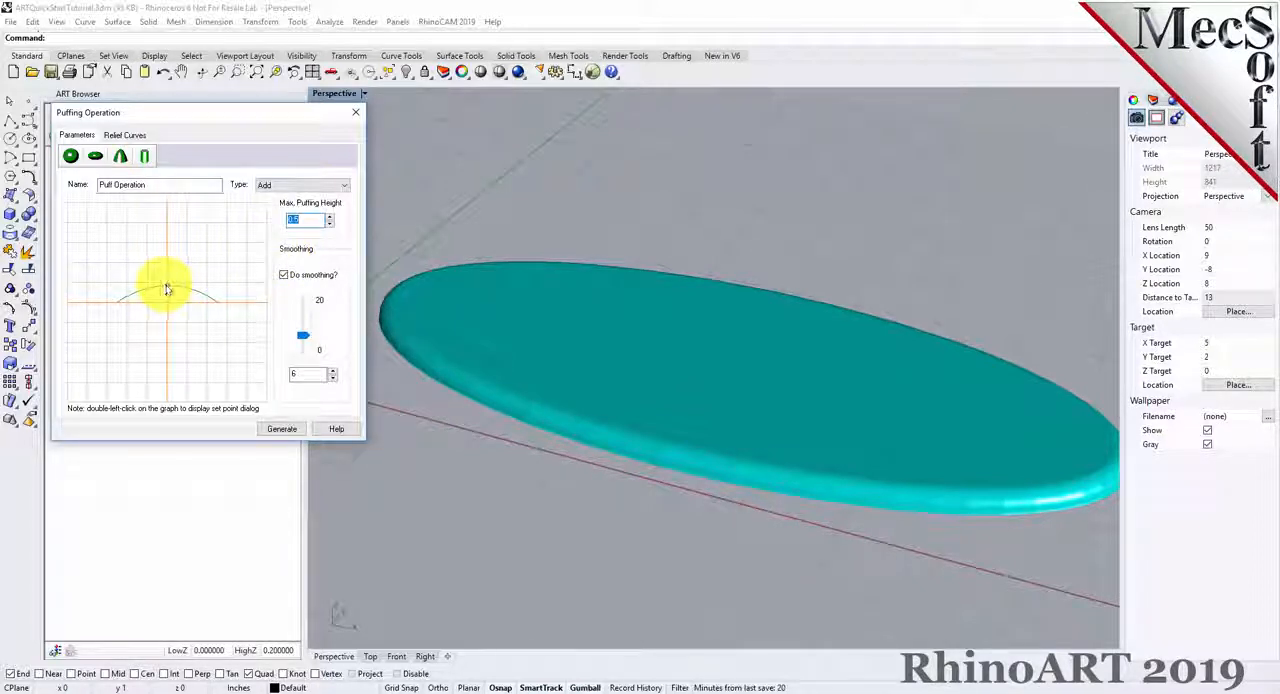
pyautogui.moveTo(168, 290)
pyautogui.mouseDown()
pyautogui.moveTo(171, 229)
pyautogui.moveTo(167, 279)
pyautogui.mouseUp()
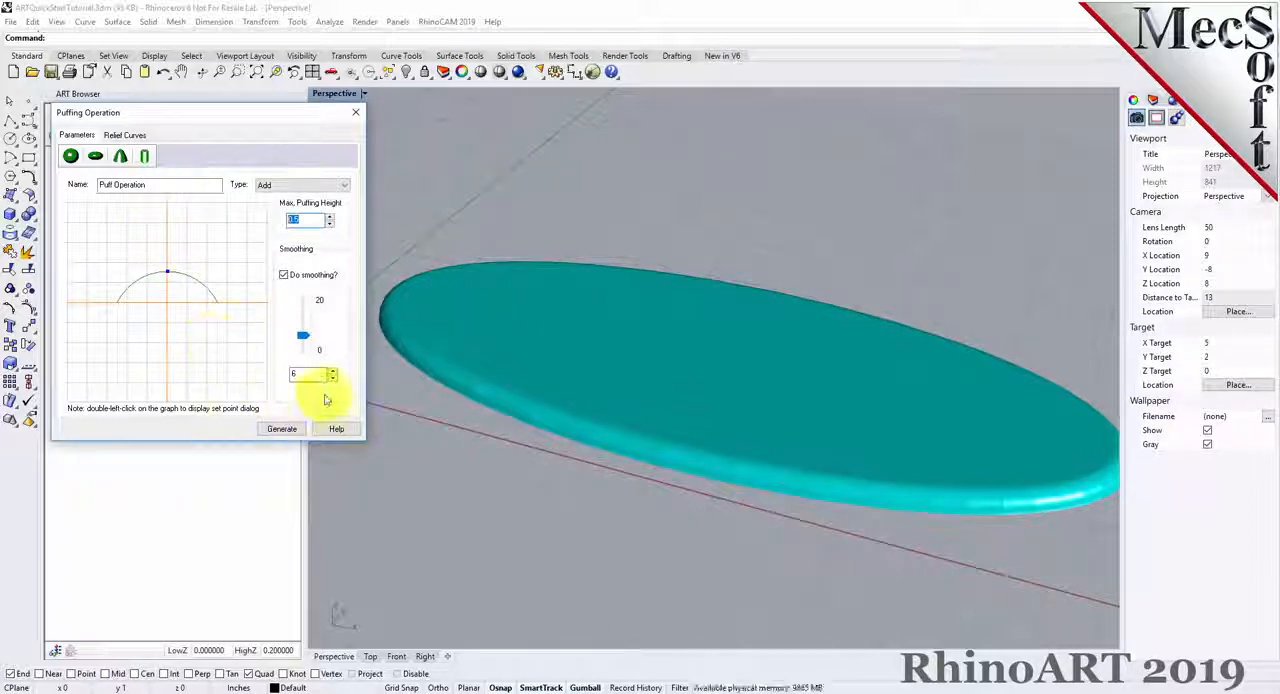
# Have the puffing operation apply smoothing with a value of 6.
pyautogui.click(284, 275)
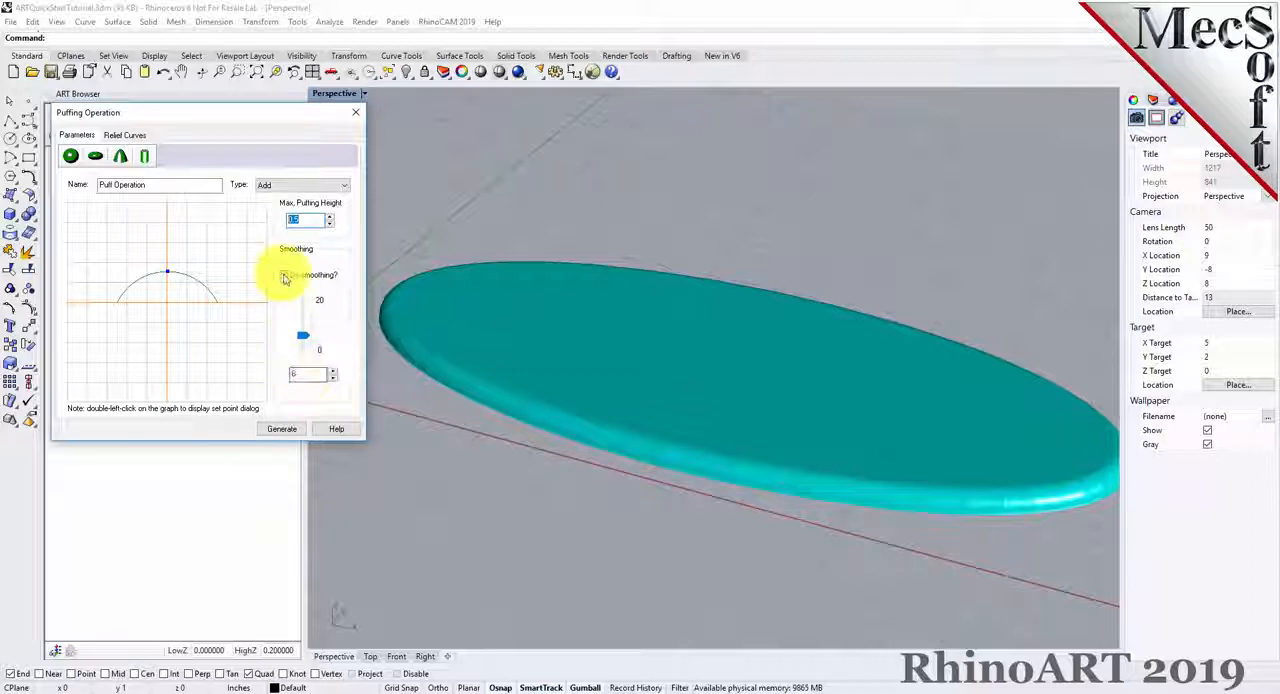
pyautogui.moveTo(308, 374); pyautogui.dragTo(282, 386)
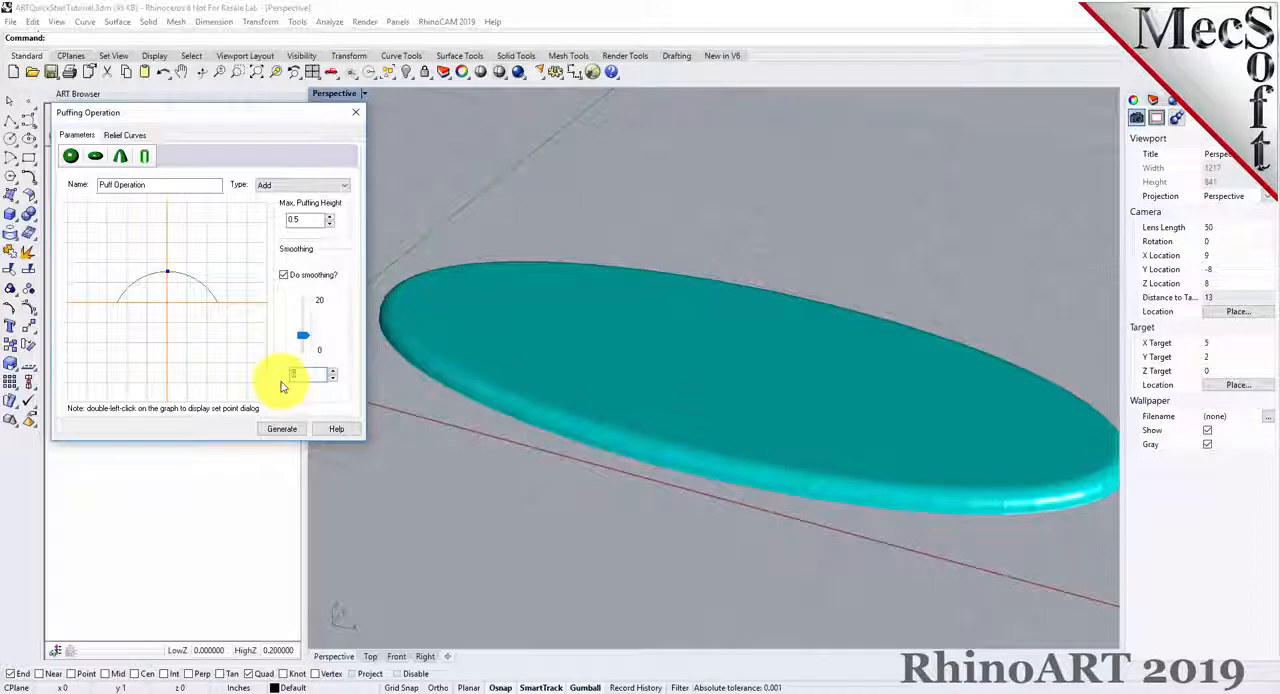
pyautogui.write('6')
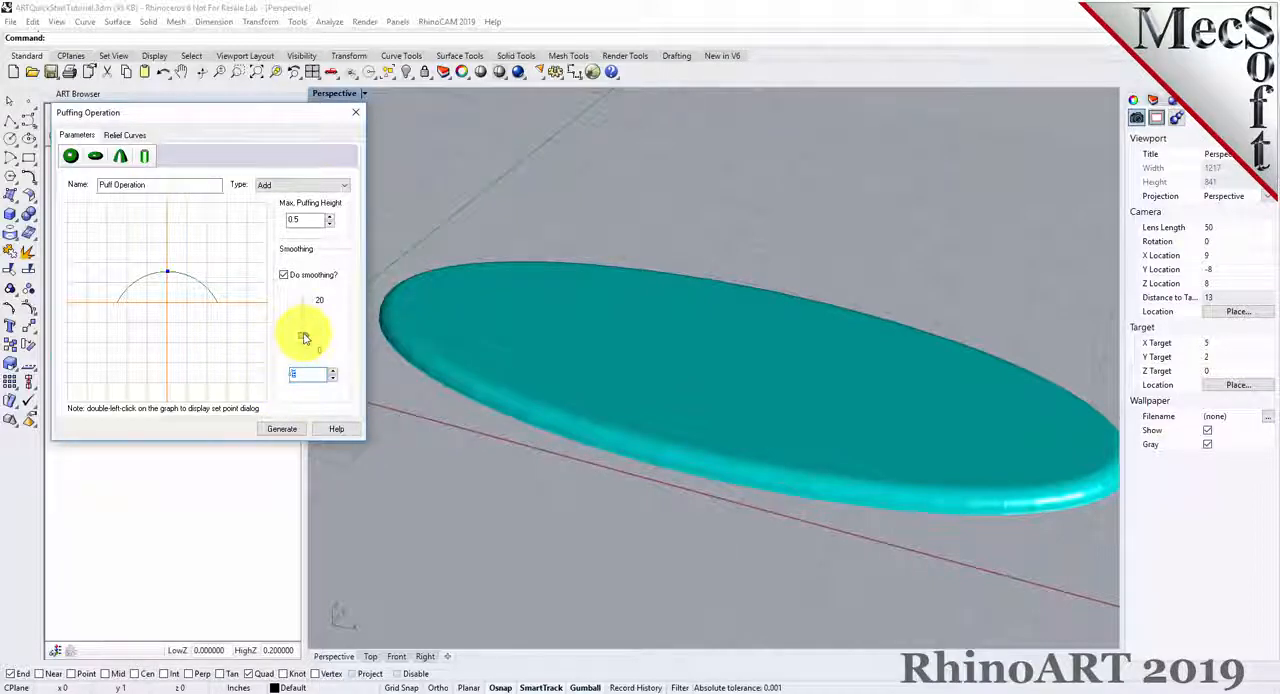
pyautogui.moveTo(306, 318); pyautogui.dragTo(305, 341)
pyautogui.click(333, 371)
pyautogui.click(334, 379)
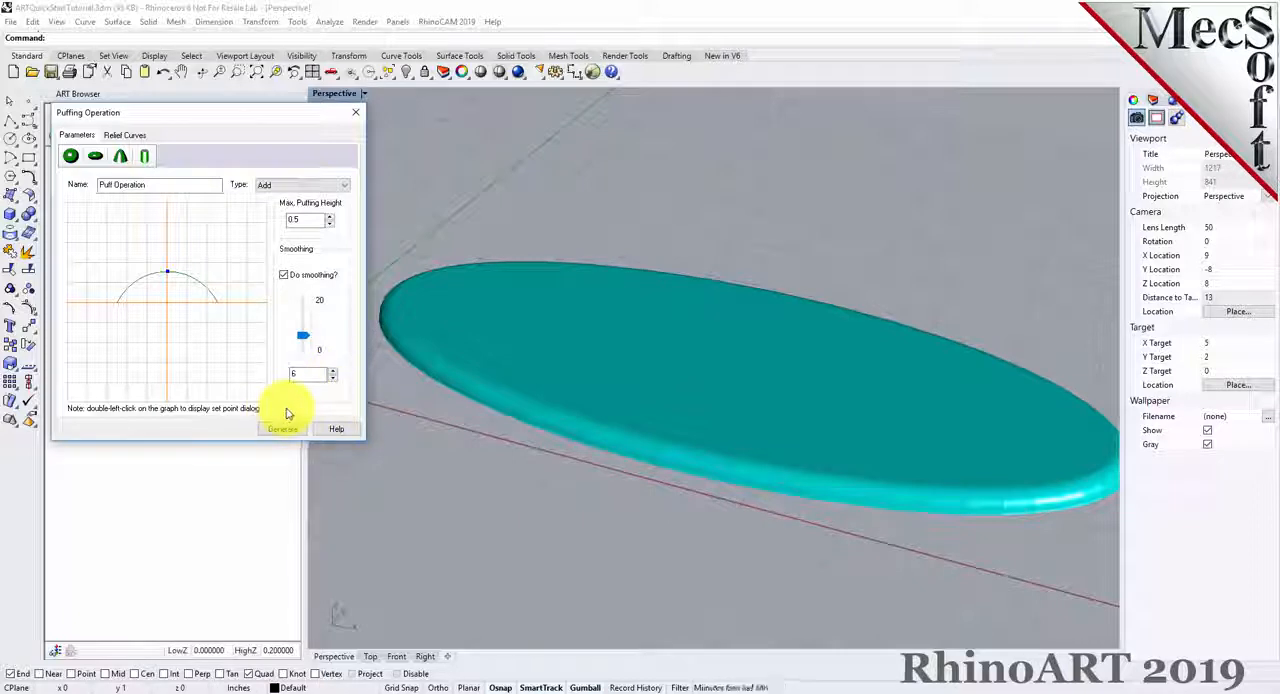
# Assign the closed outline of the scroll ornament as the puffing operation's border curve.
pyautogui.click(135, 134)
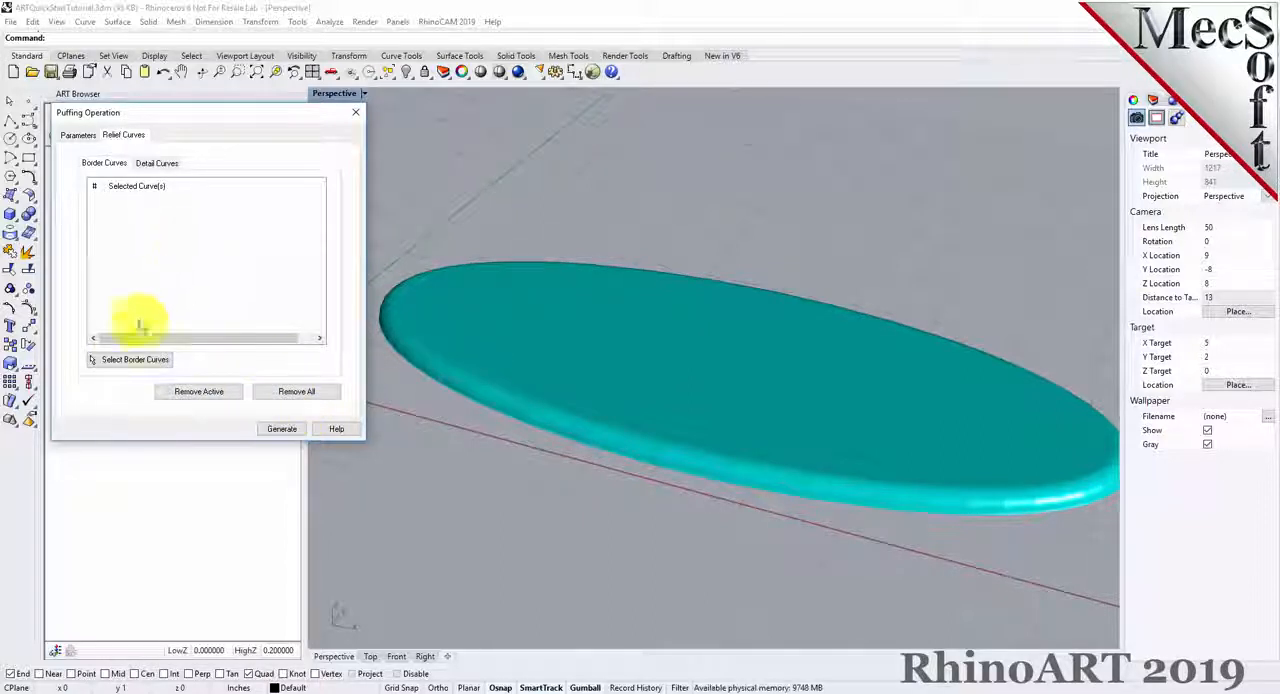
pyautogui.click(129, 361)
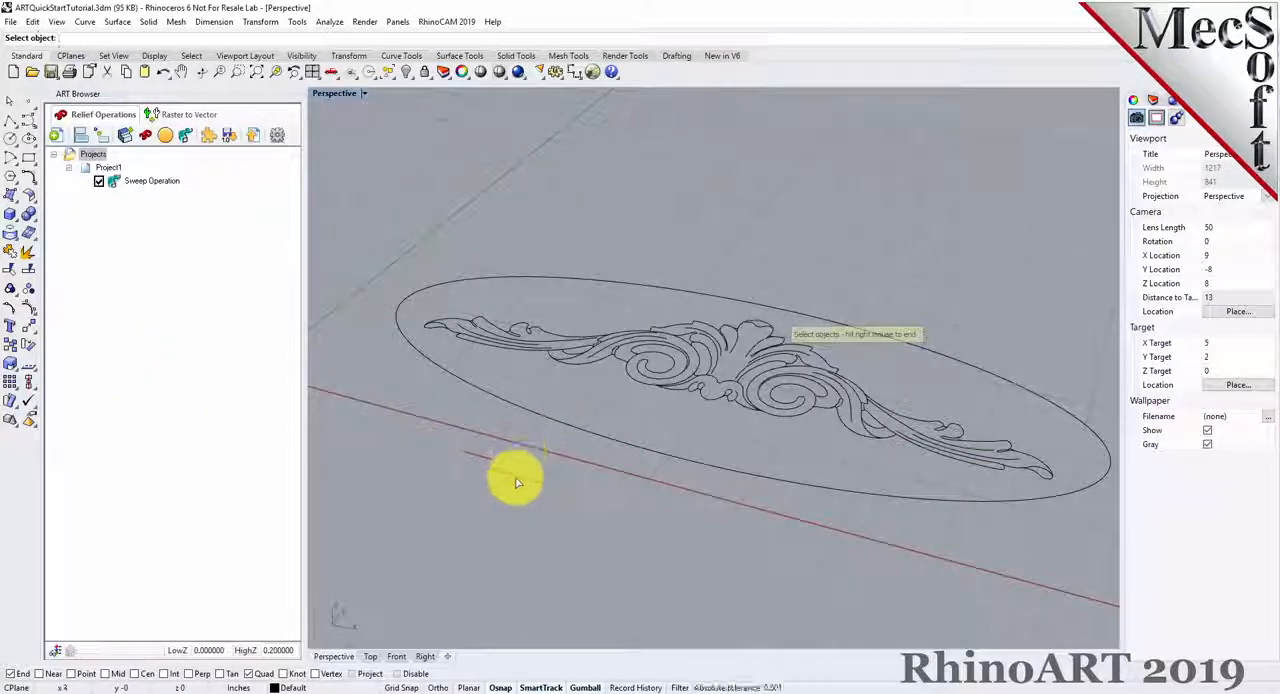
pyautogui.click(548, 337)
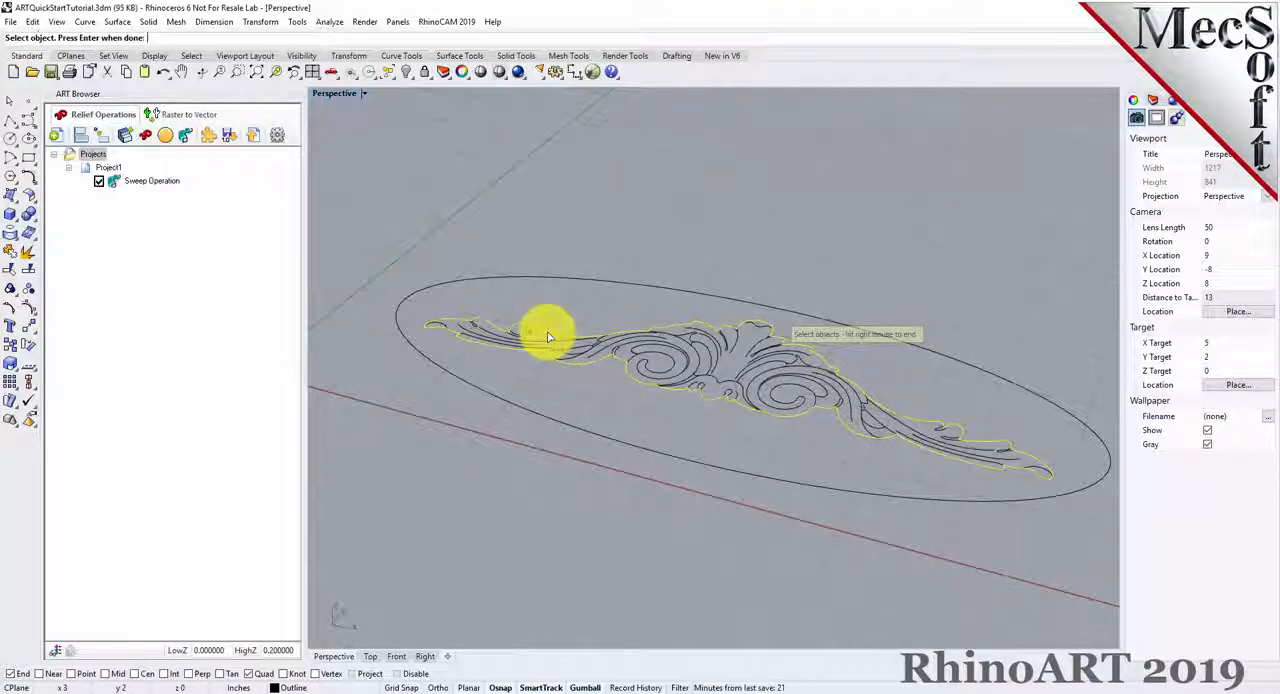
pyautogui.rightClick(591, 406)
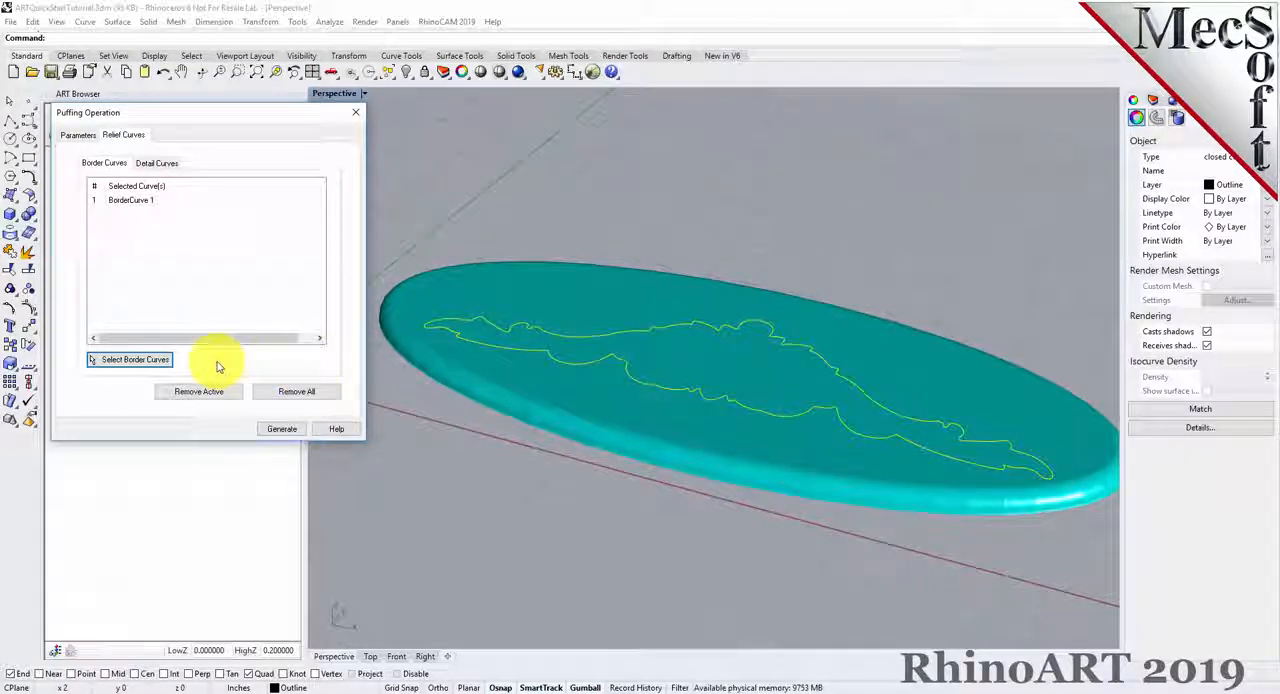
pyautogui.click(139, 202)
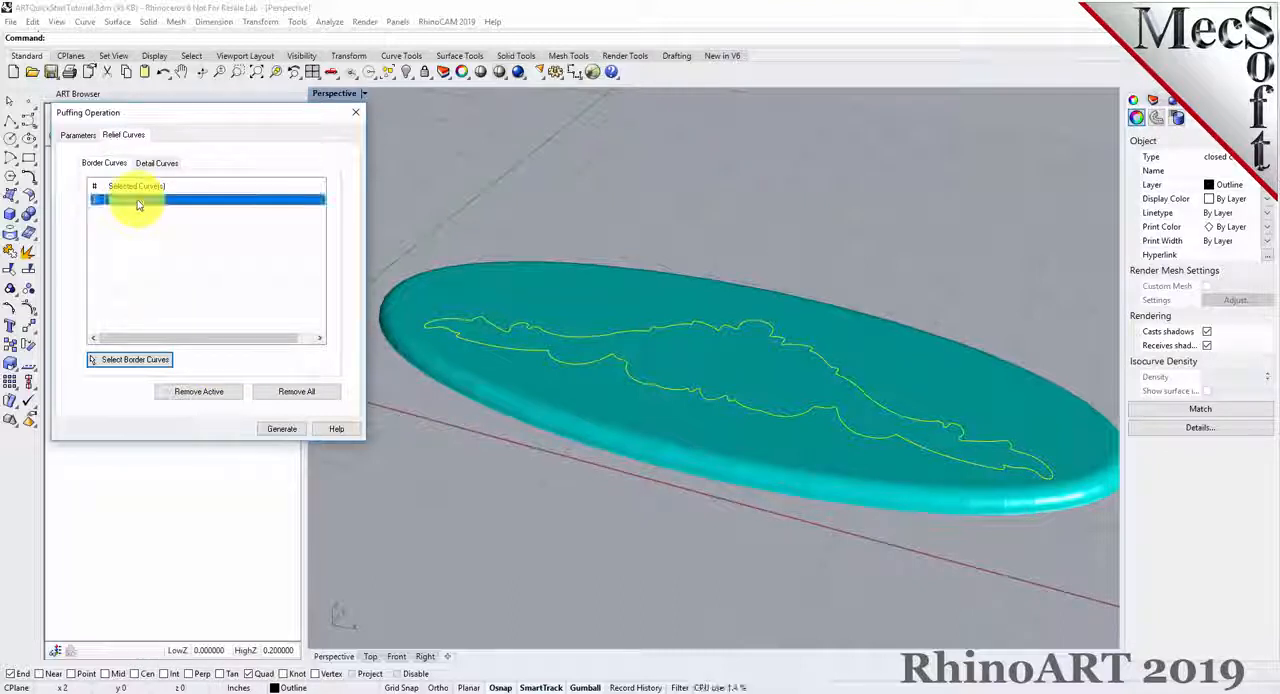
# Assign all the inner ornament curves as the puff's detail curves, leaving out the ornament outline and the ellipse.
pyautogui.click(160, 165)
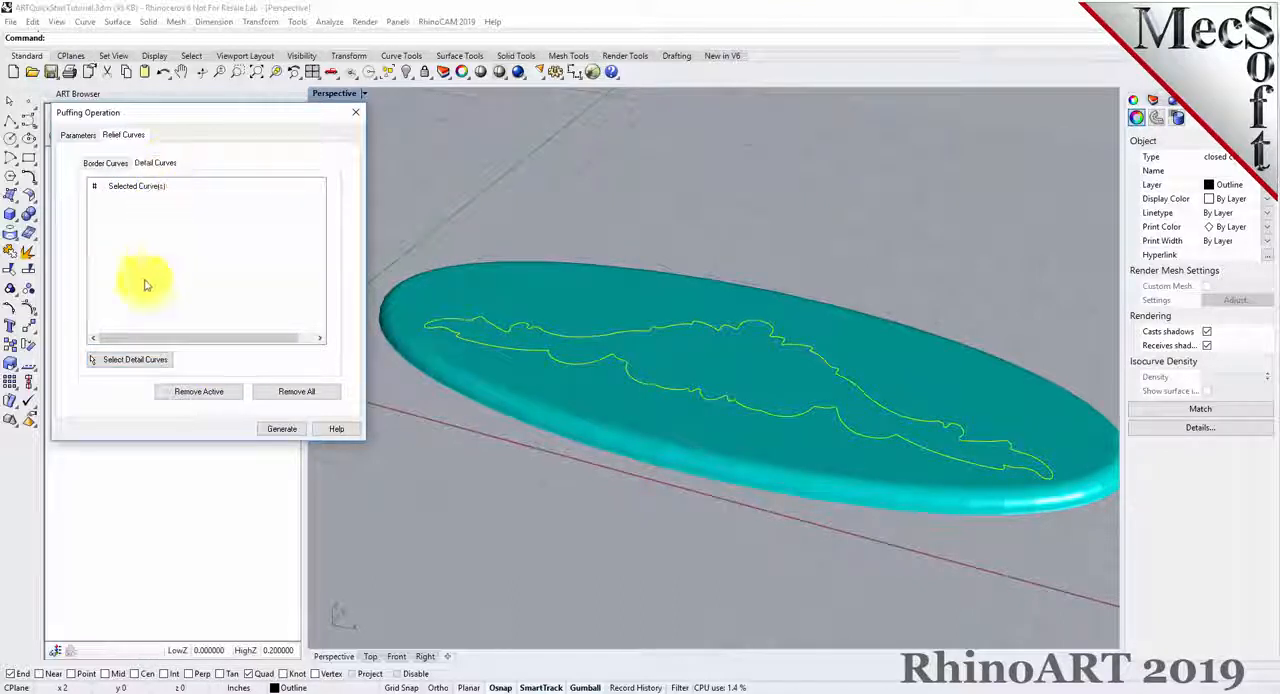
pyautogui.click(131, 361)
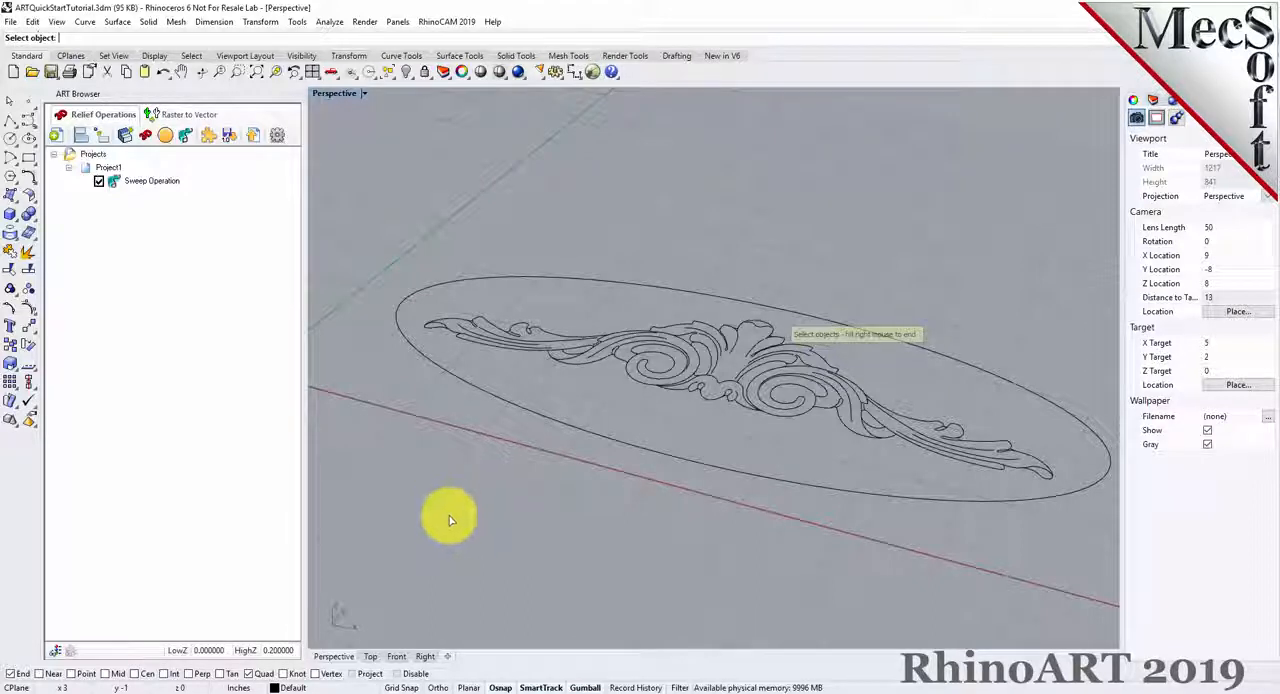
pyautogui.moveTo(388, 550); pyautogui.dragTo(1035, 229)
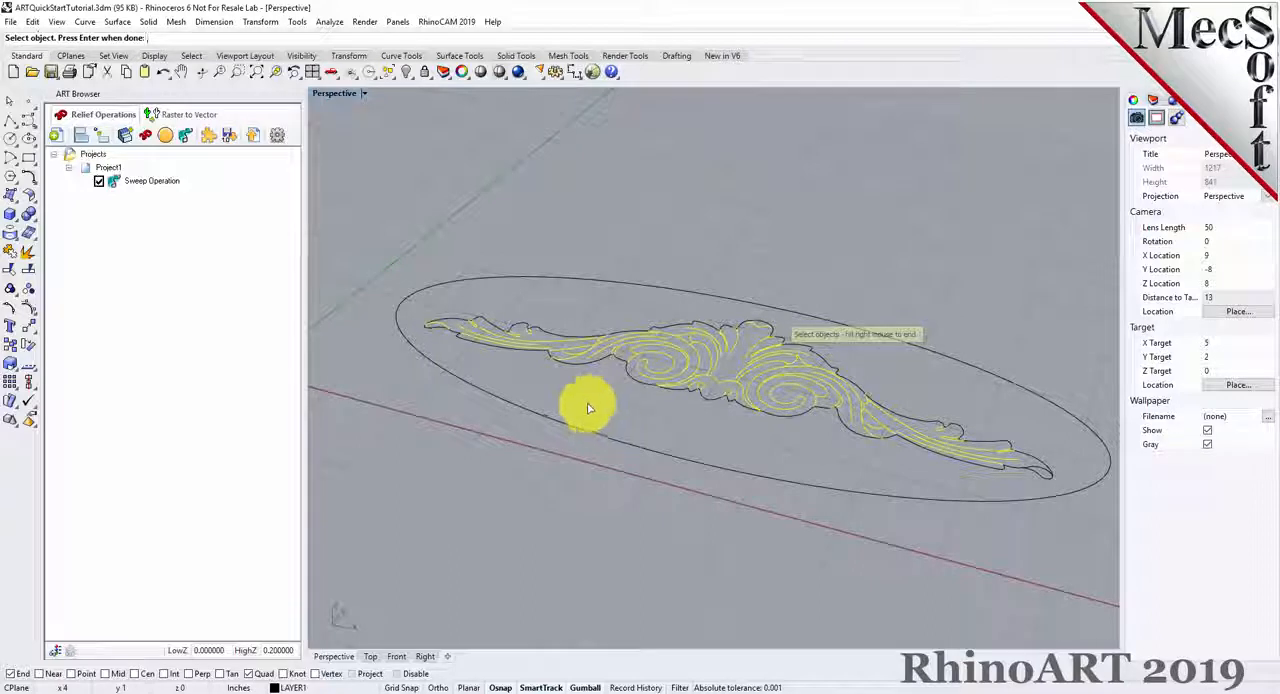
pyautogui.click(712, 329)
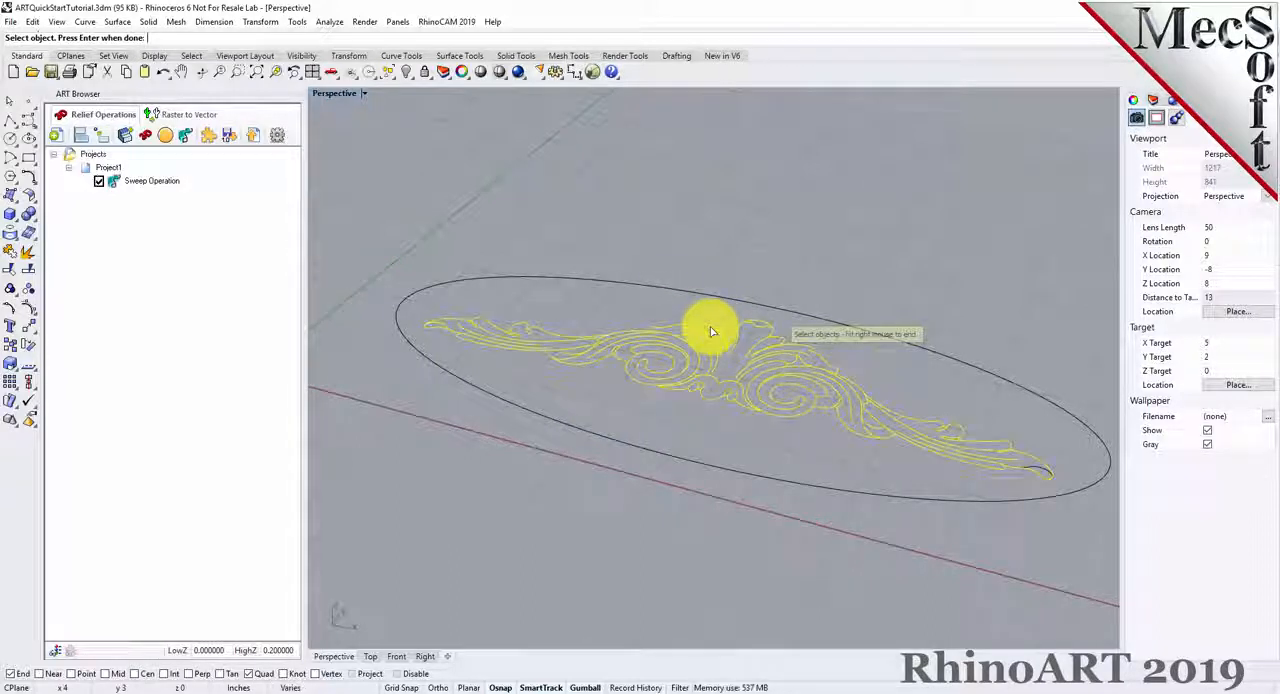
pyautogui.keyDown('ctrl'); pyautogui.click(678, 330); pyautogui.keyUp('ctrl')
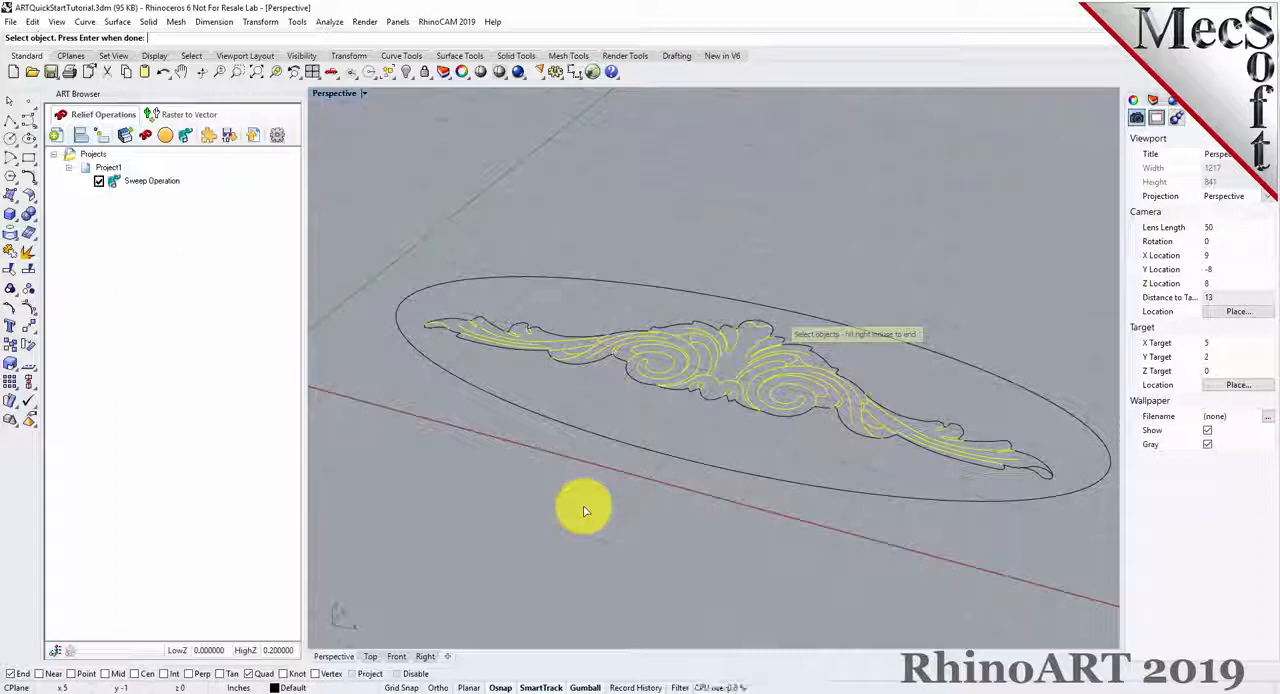
pyautogui.rightClick(547, 436)
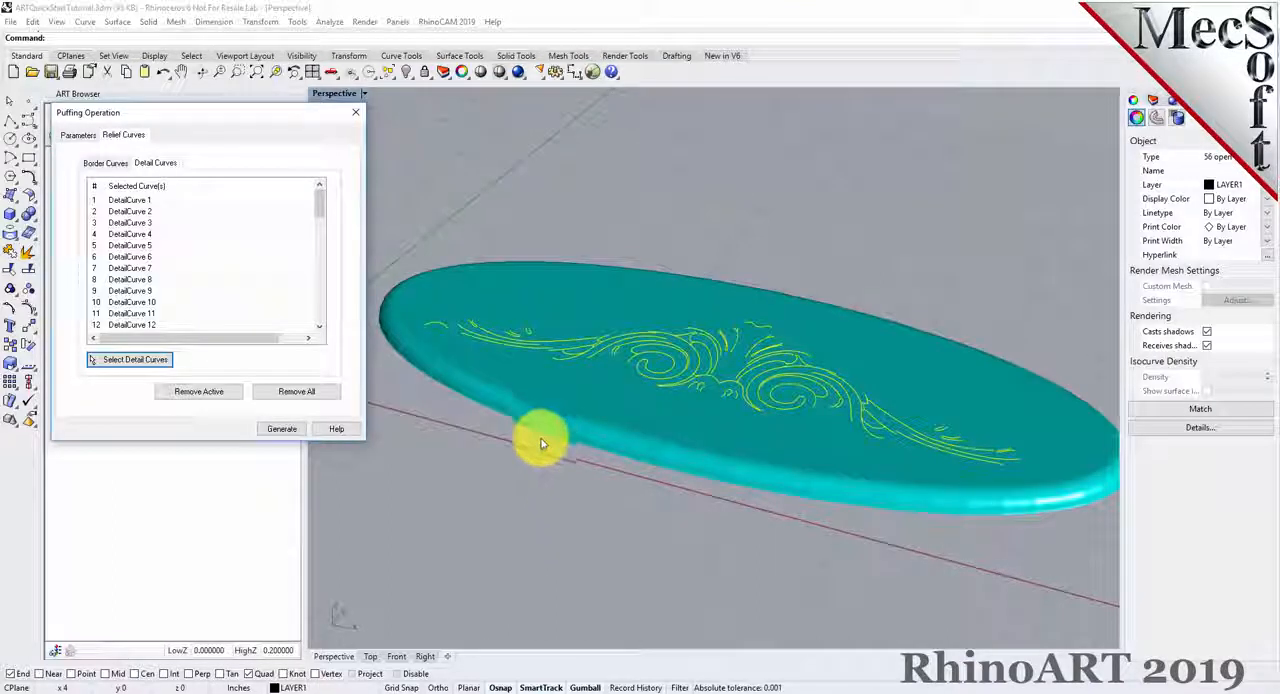
# Review the puff's detail curve list and highlight the first few entries one by one on the model.
pyautogui.moveTo(314, 196); pyautogui.dragTo(318, 318)
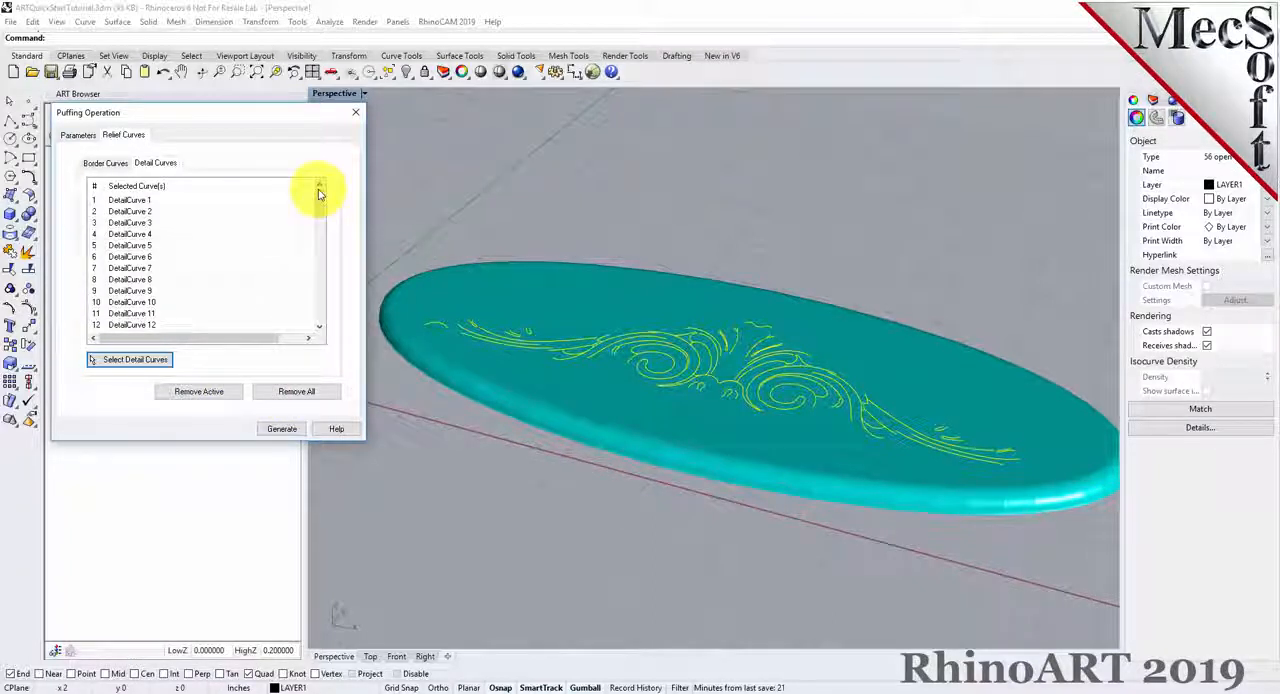
pyautogui.click(417, 191)
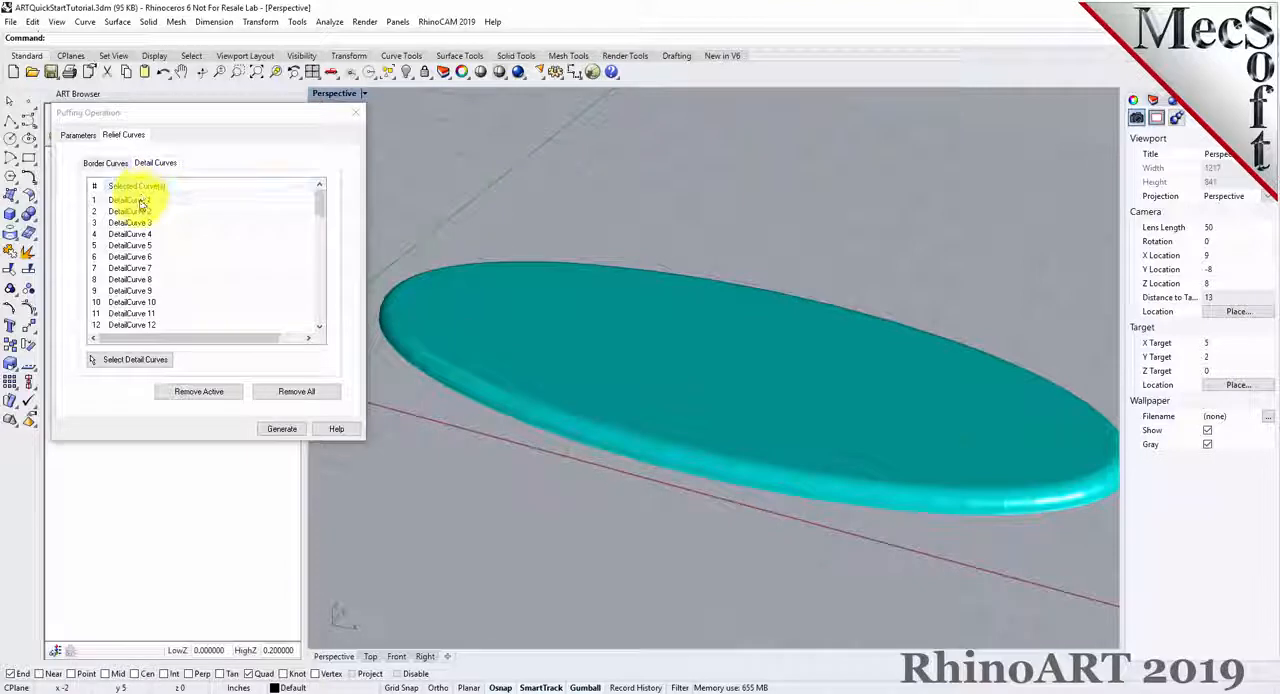
pyautogui.click(163, 188)
pyautogui.click(141, 213)
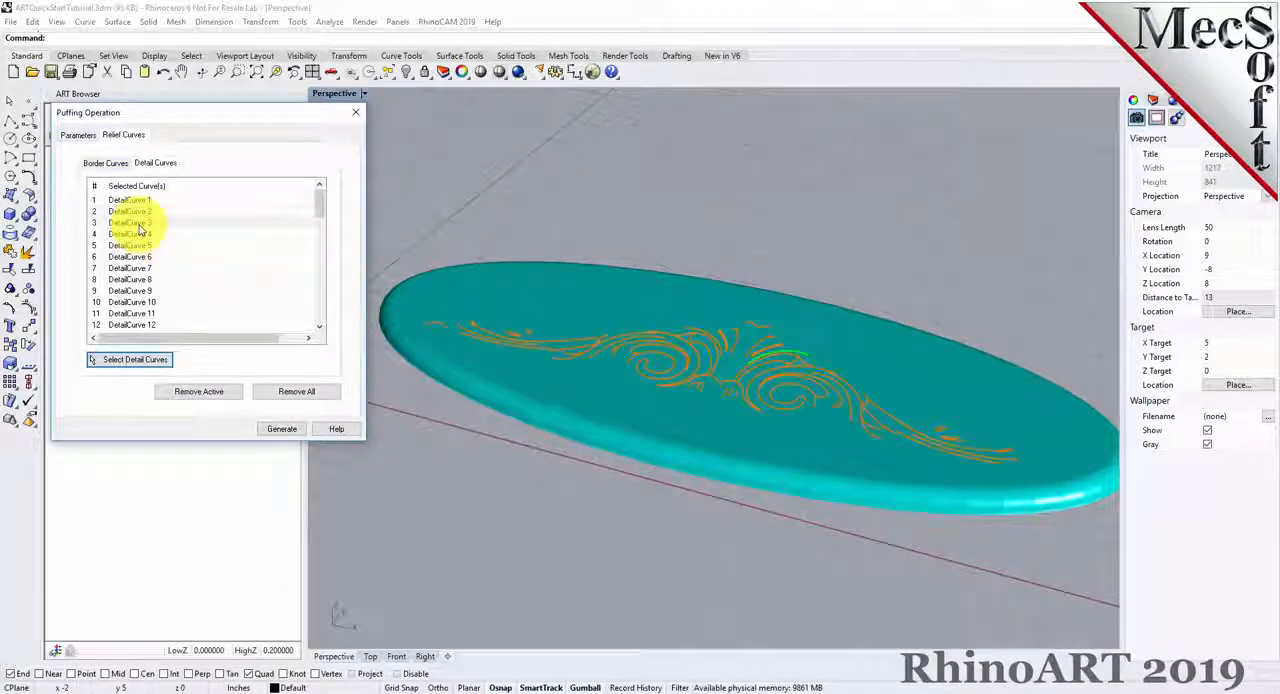
pyautogui.press('Down')
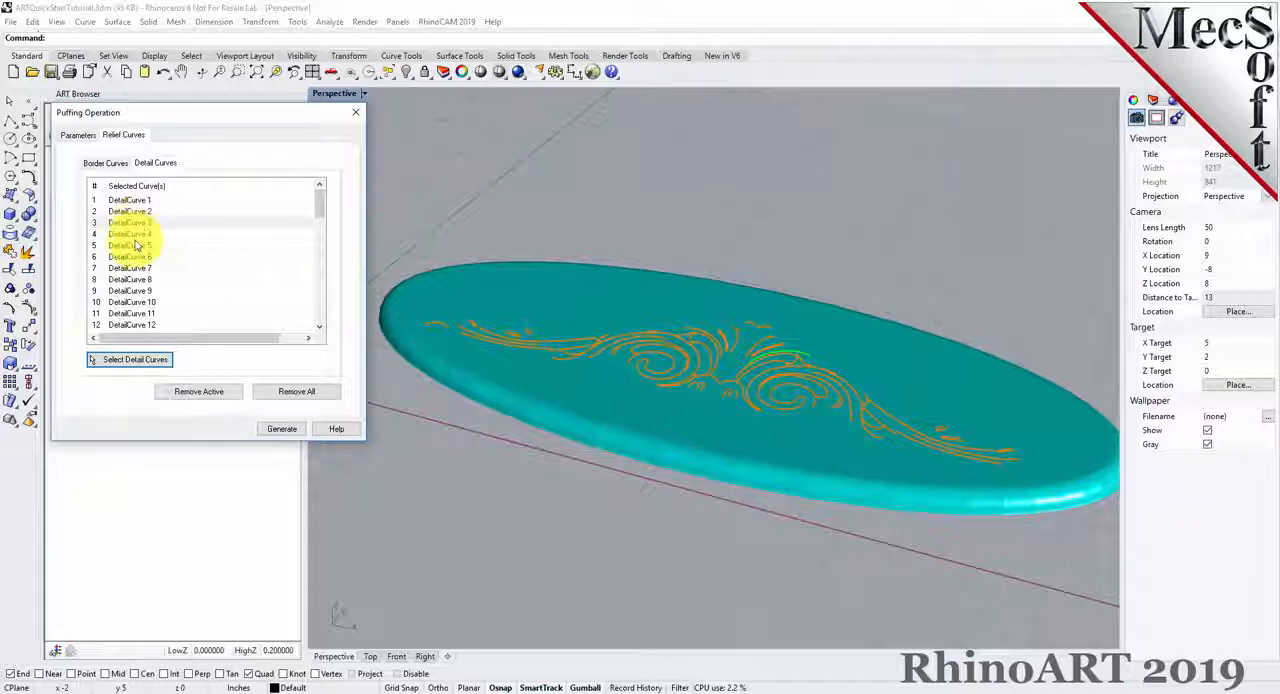
pyautogui.press('Down')
pyautogui.press('Down')
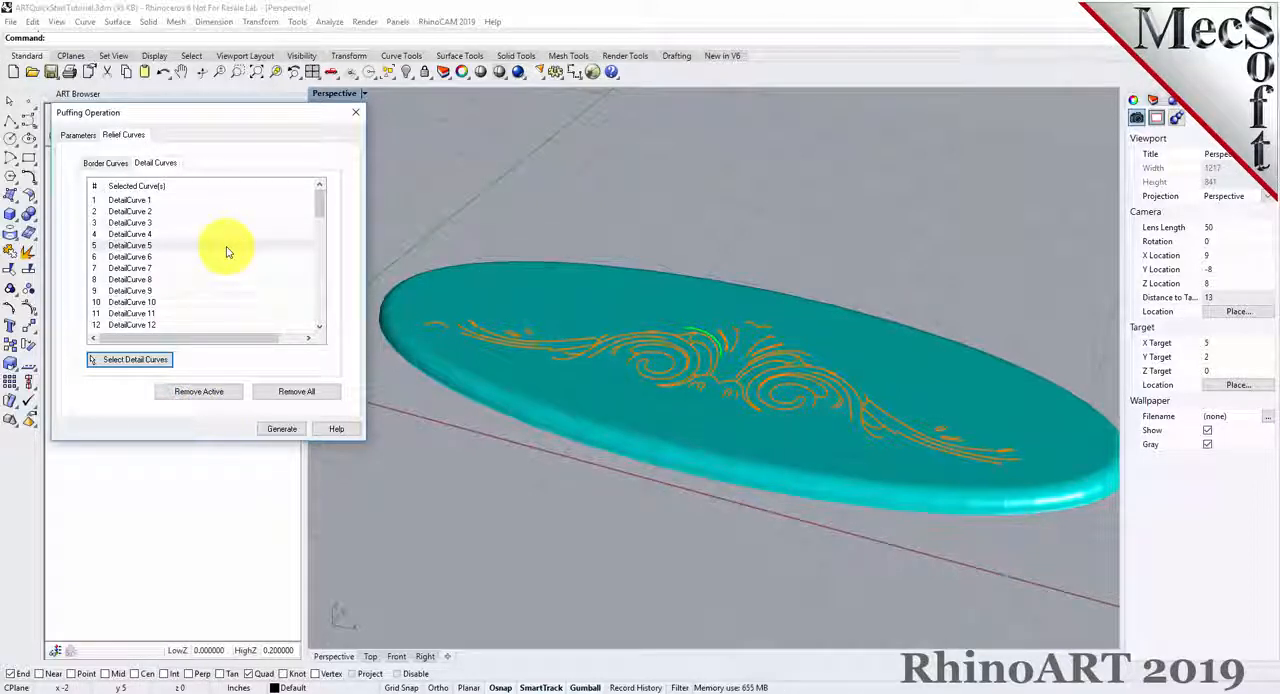
# Generate the puffed ornament volume and inspect it from a lower angle.
pyautogui.click(281, 430)
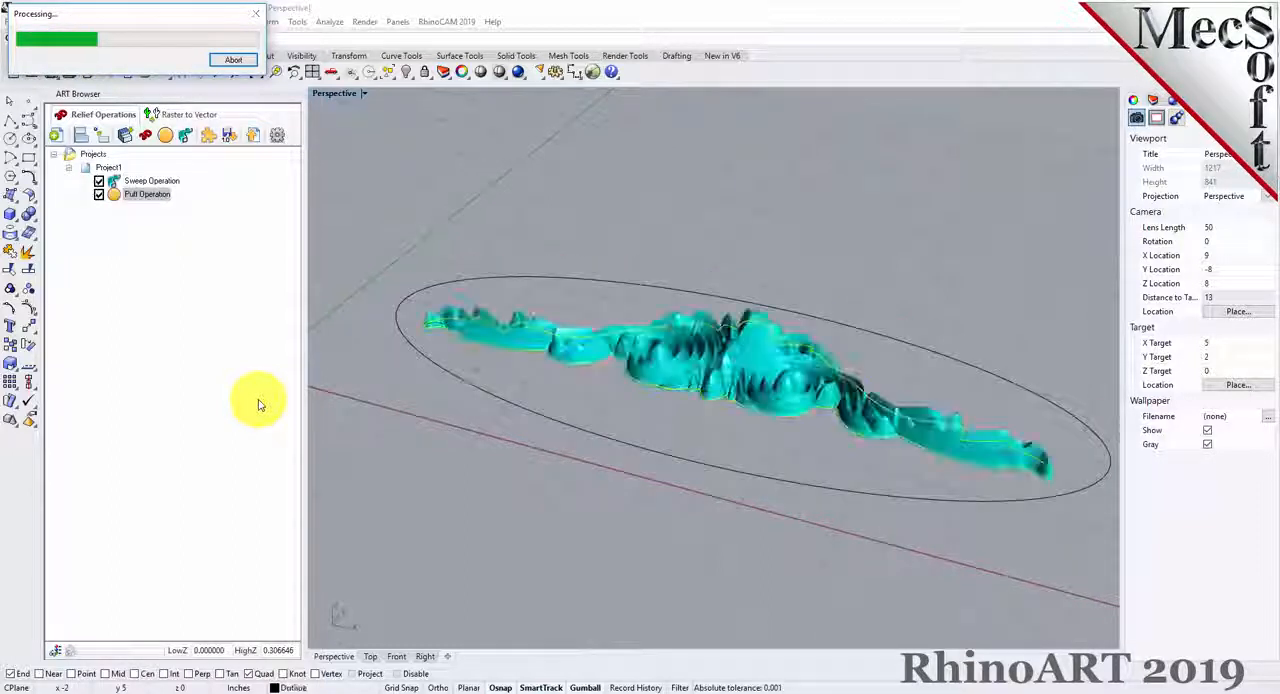
pyautogui.click(112, 196)
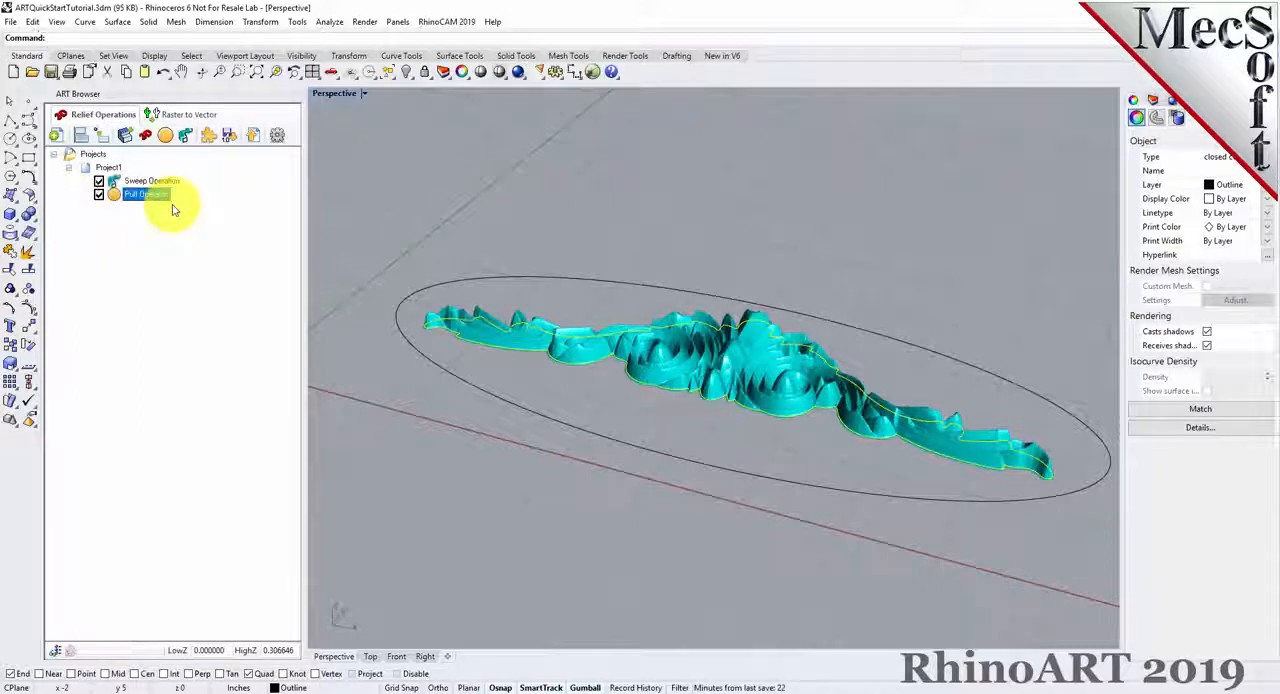
pyautogui.click(700, 220)
pyautogui.moveTo(840, 325); pyautogui.dragTo(543, 286, button='right')
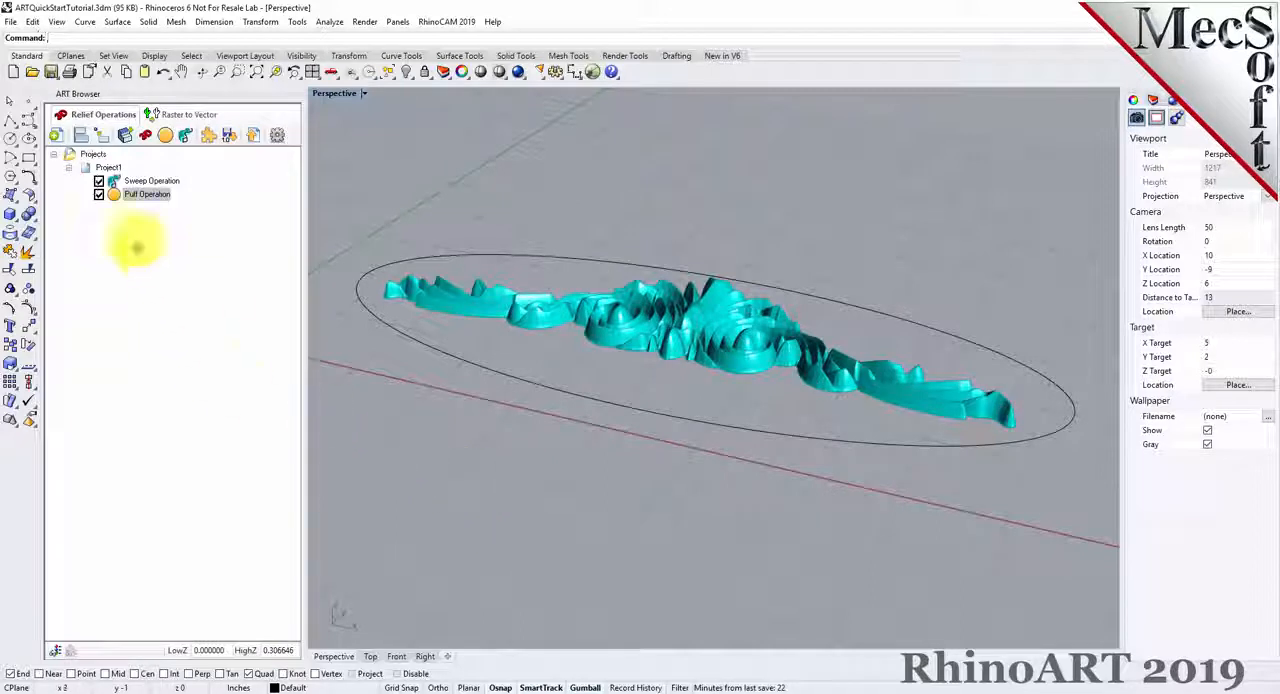
# Start a 3D relief operation from the image Texture.jpg and set its operation type to Add.
pyautogui.click(115, 195)
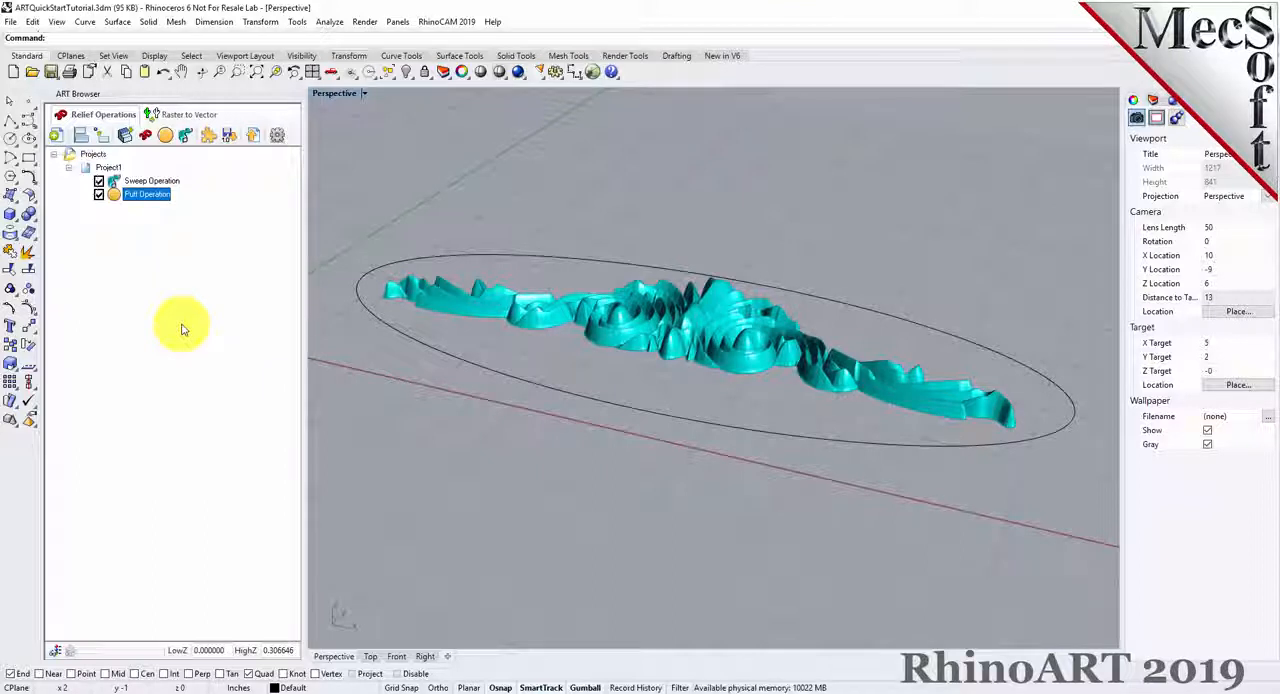
pyautogui.click(147, 140)
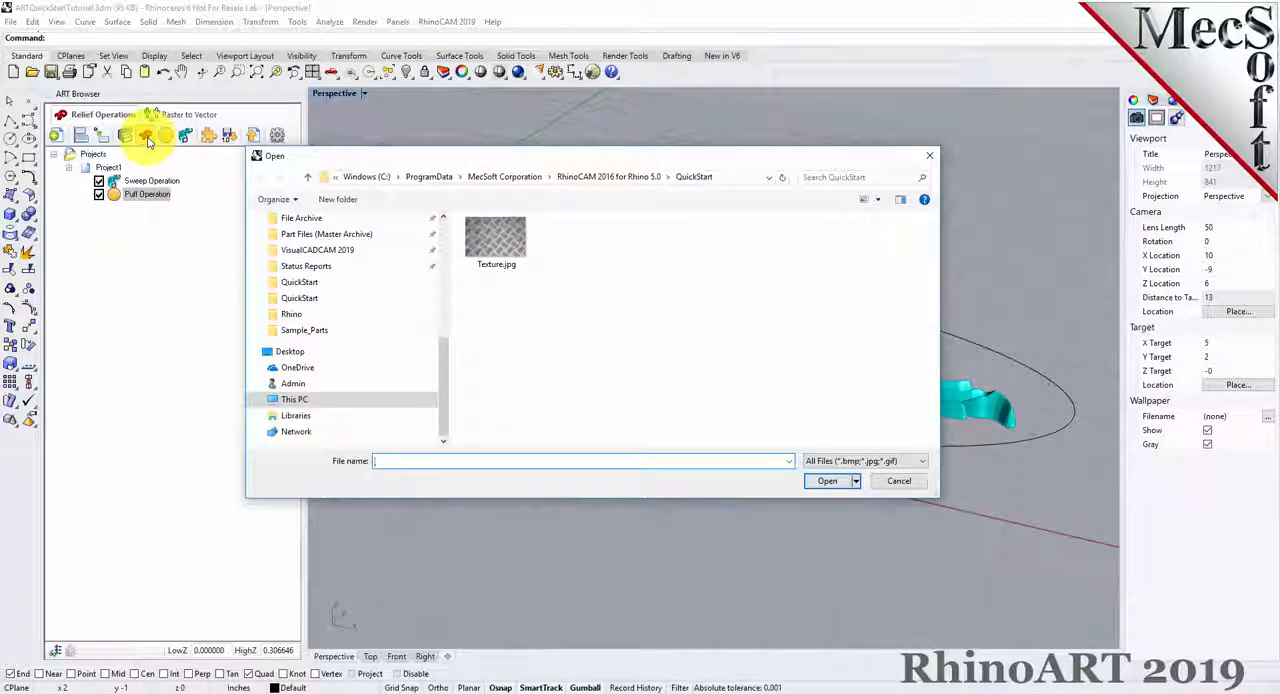
pyautogui.click(497, 240)
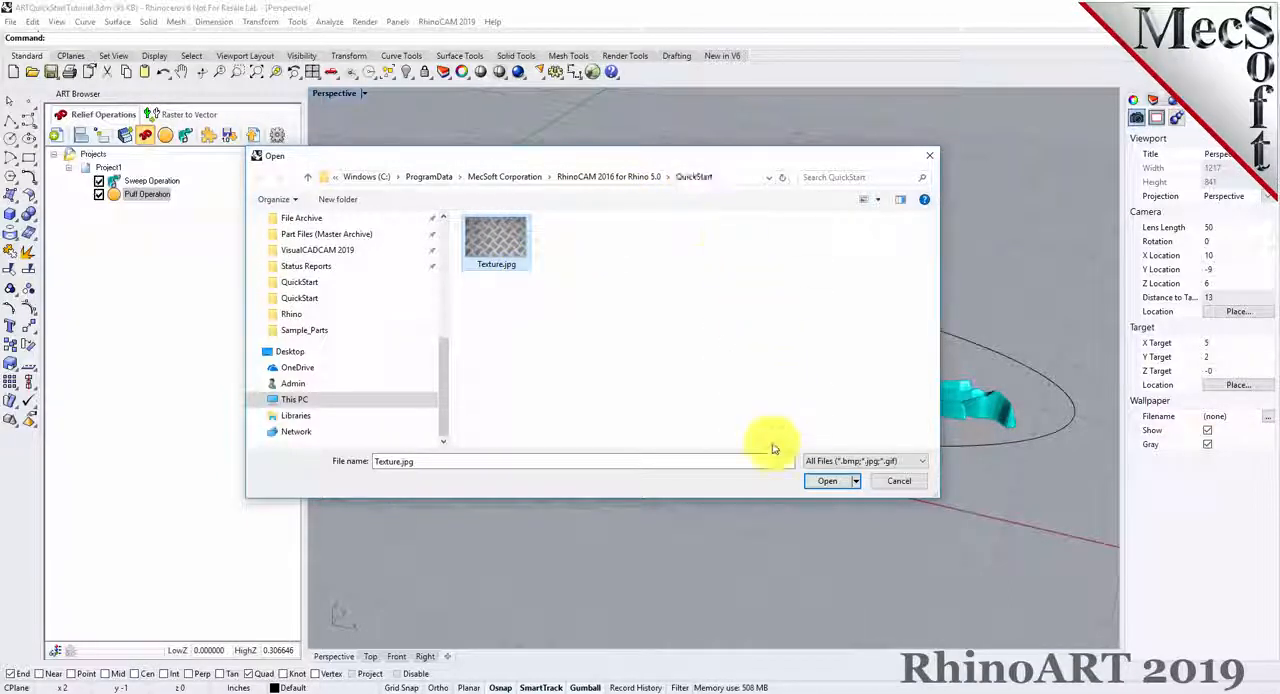
pyautogui.click(828, 481)
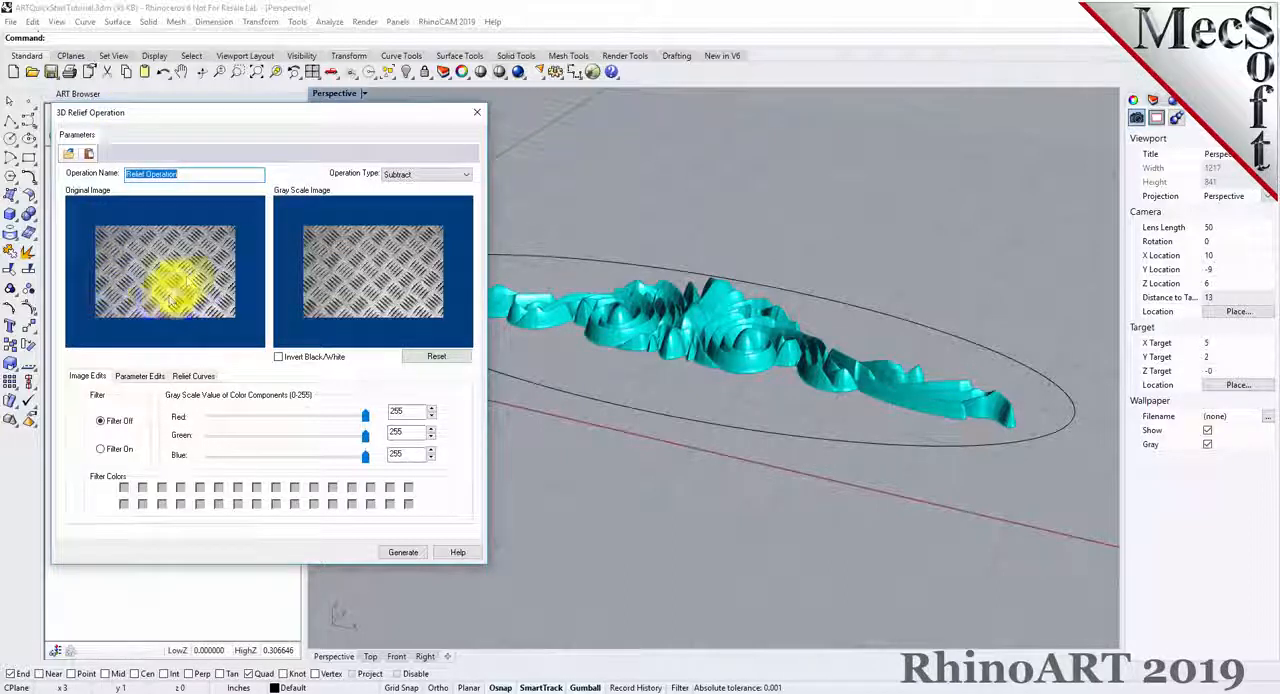
pyautogui.click(369, 269)
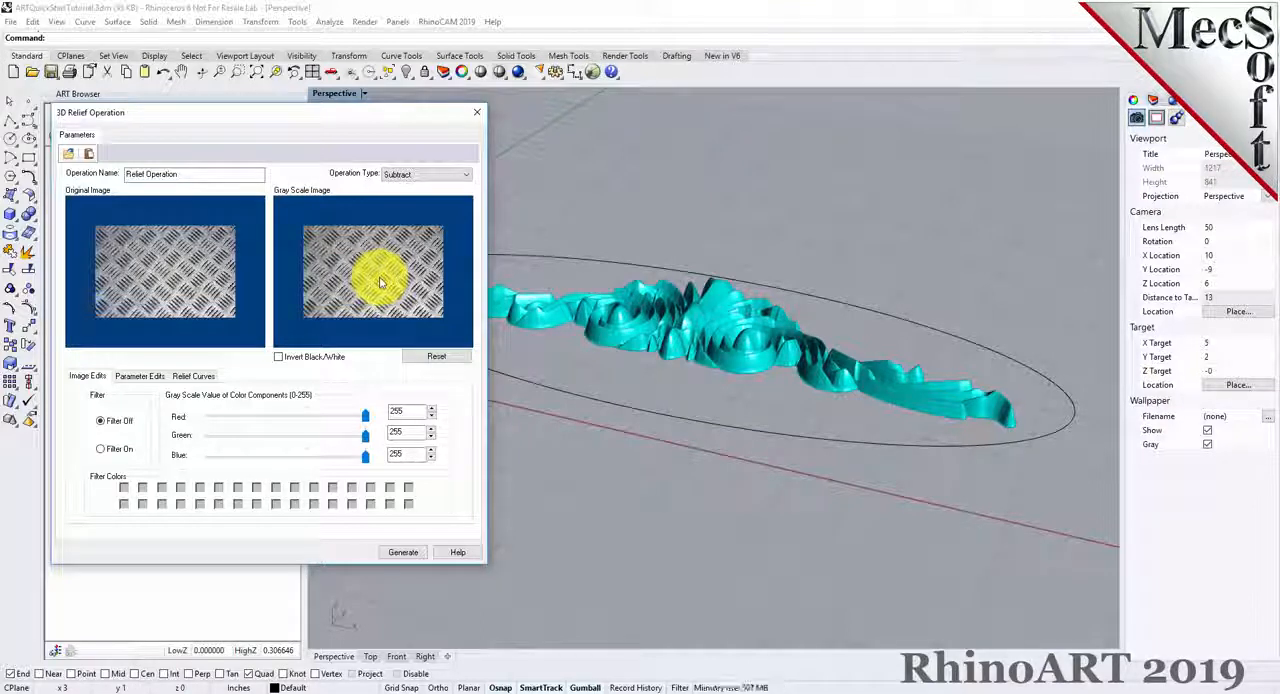
pyautogui.click(415, 175)
pyautogui.click(399, 189)
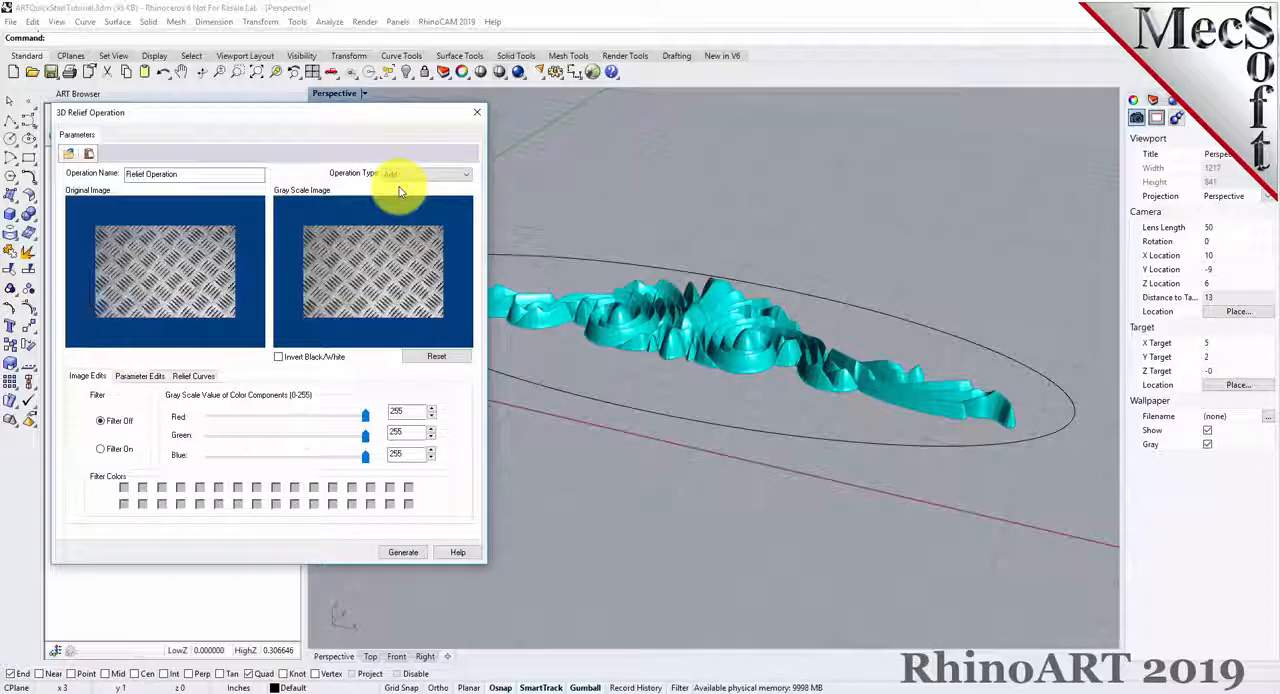
# Invert the black and white values of the relief's gray scale image.
pyautogui.click(278, 357)
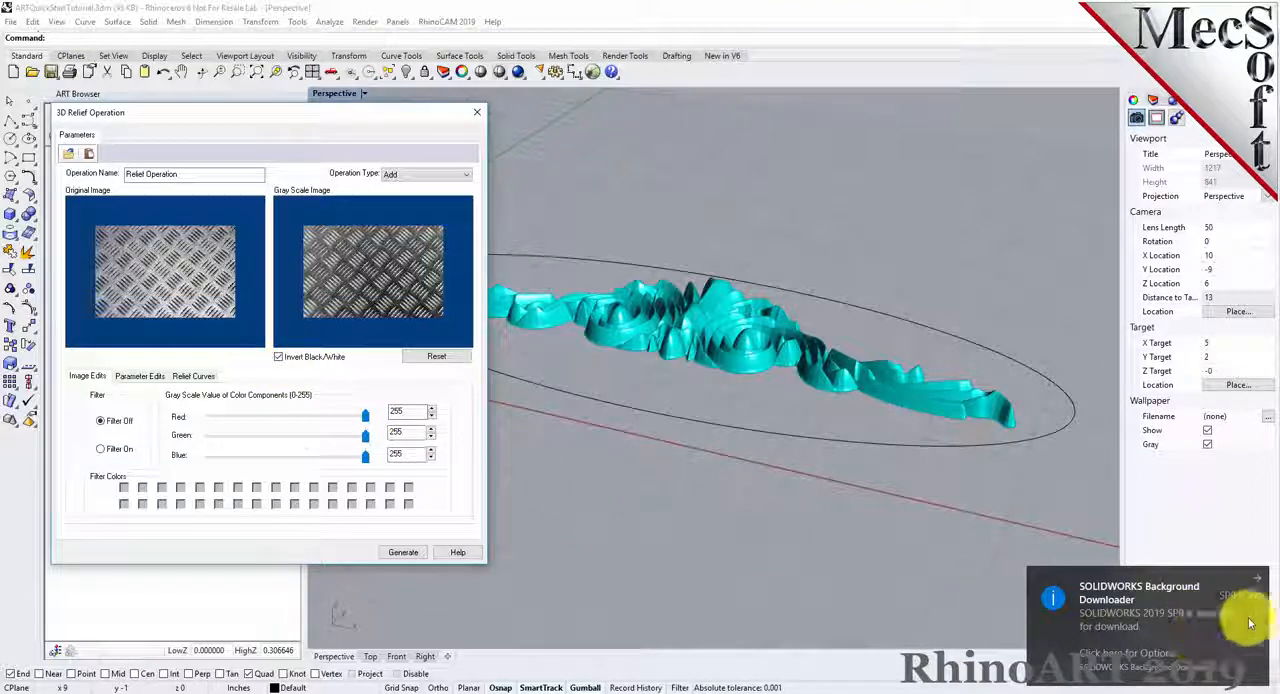
pyautogui.click(1255, 580)
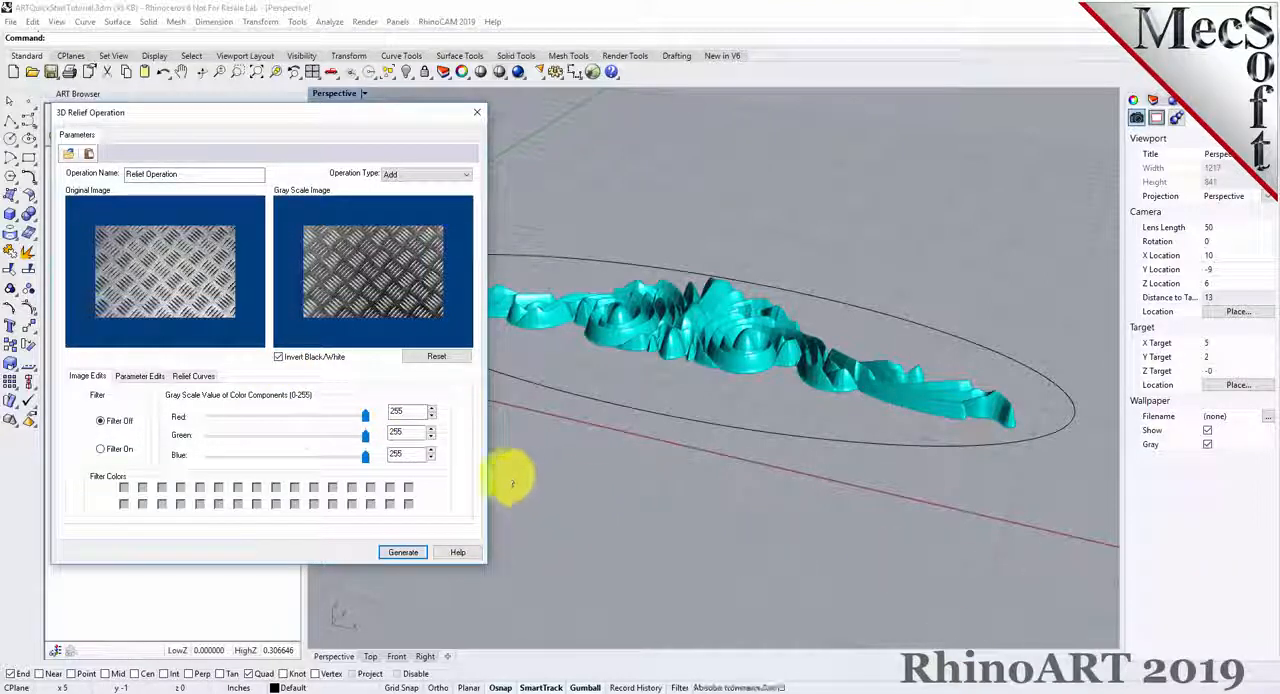
pyautogui.click(277, 358)
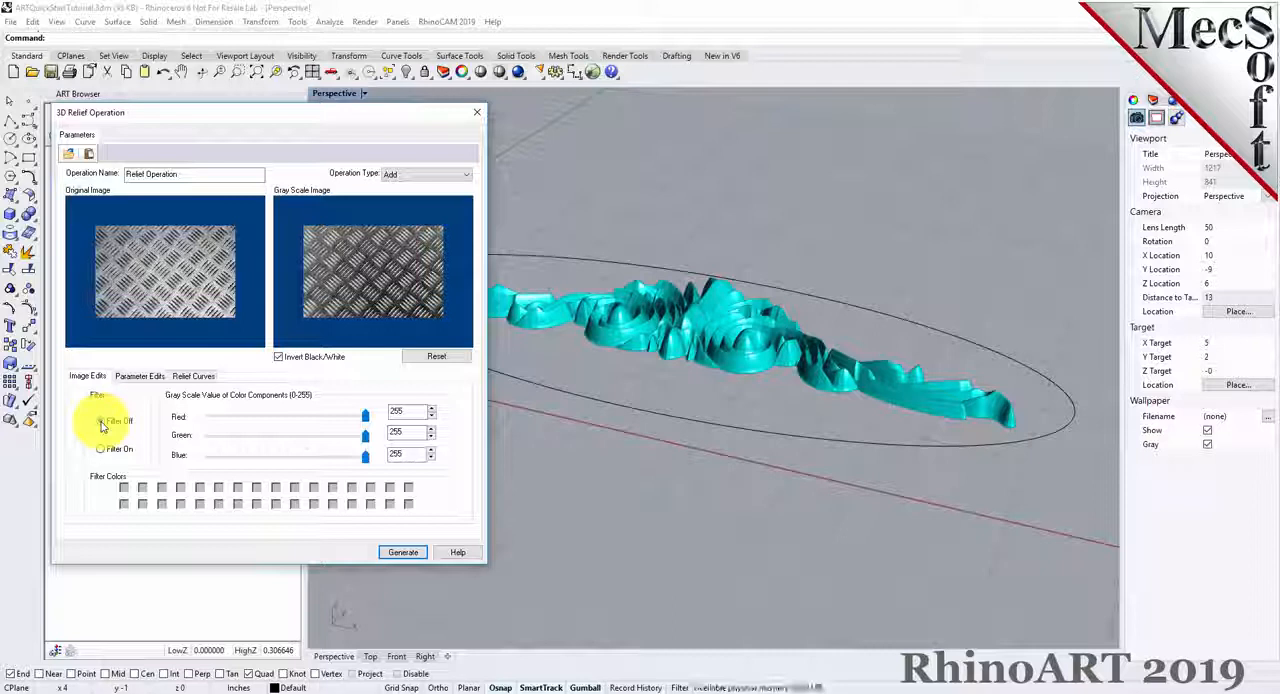
# Turn off the image size and aspect ratio constraints and set the relief size to 10 wide by 4 high.
pyautogui.click(140, 376)
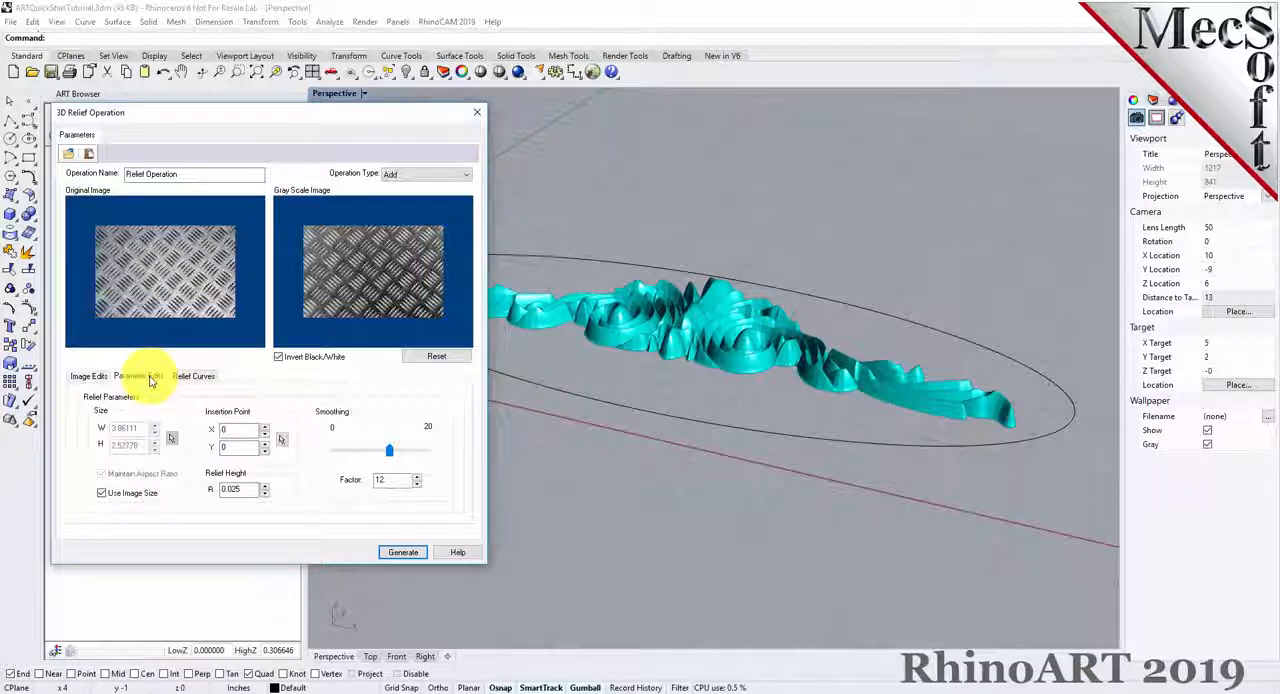
pyautogui.click(101, 493)
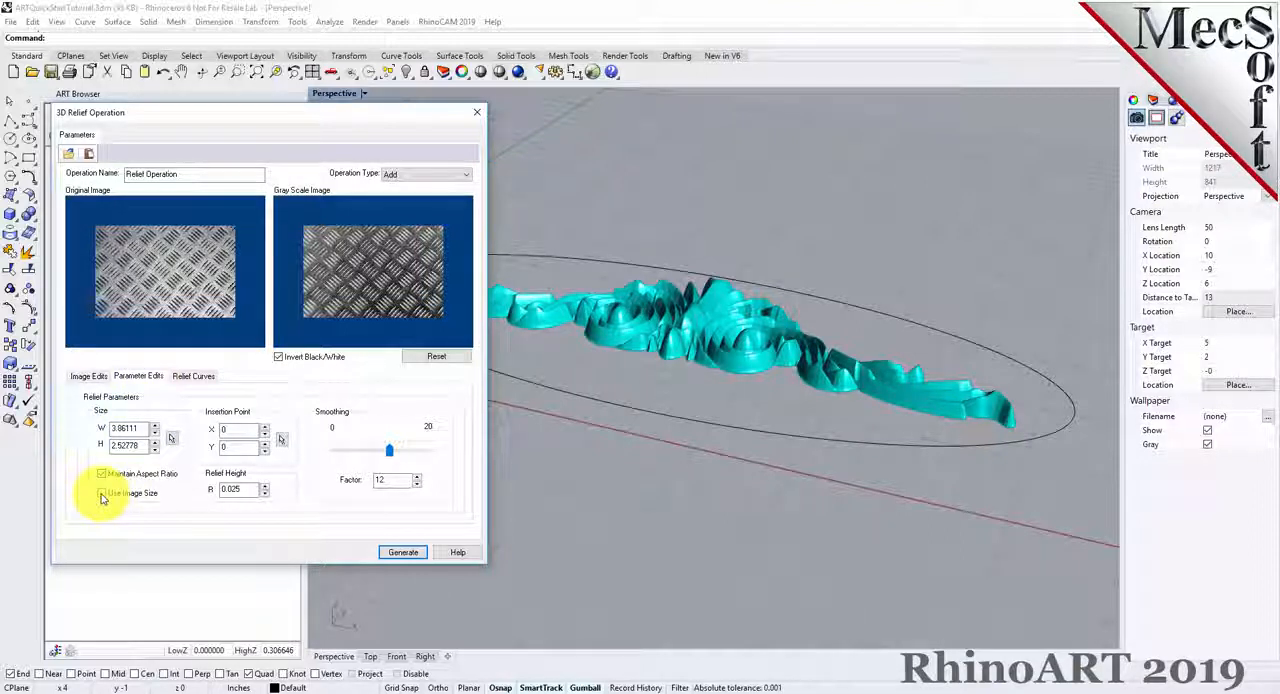
pyautogui.click(101, 475)
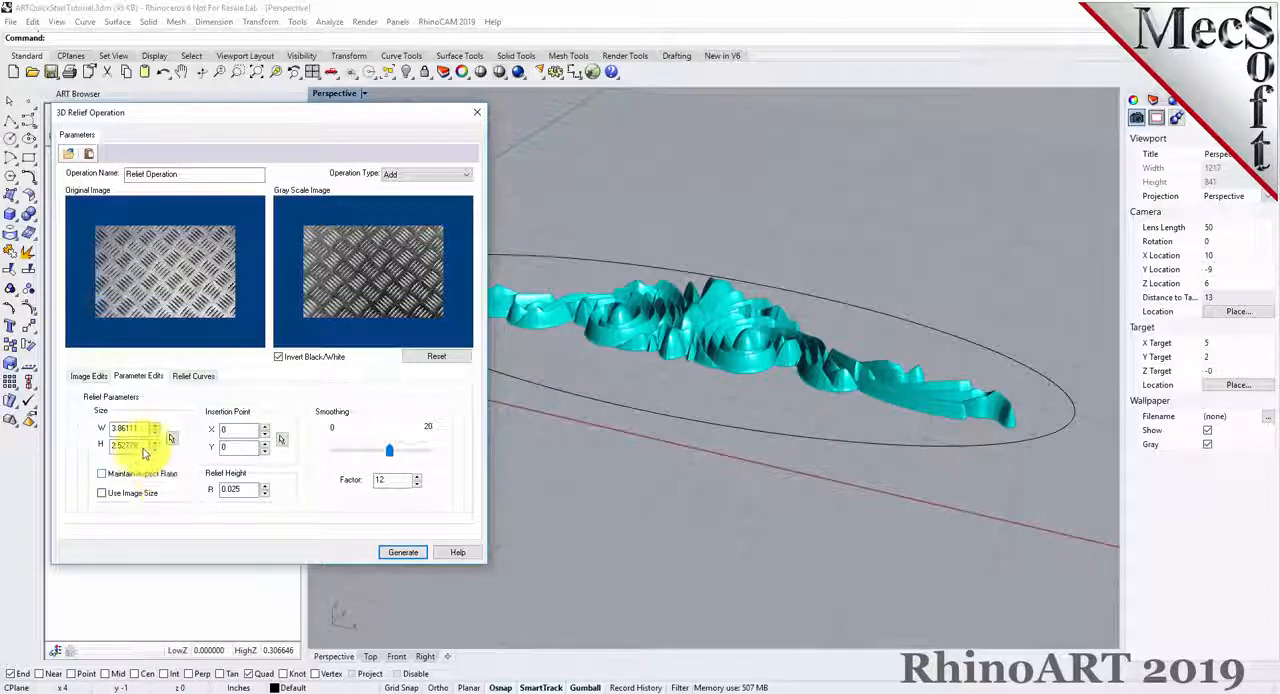
pyautogui.moveTo(141, 429); pyautogui.dragTo(103, 430)
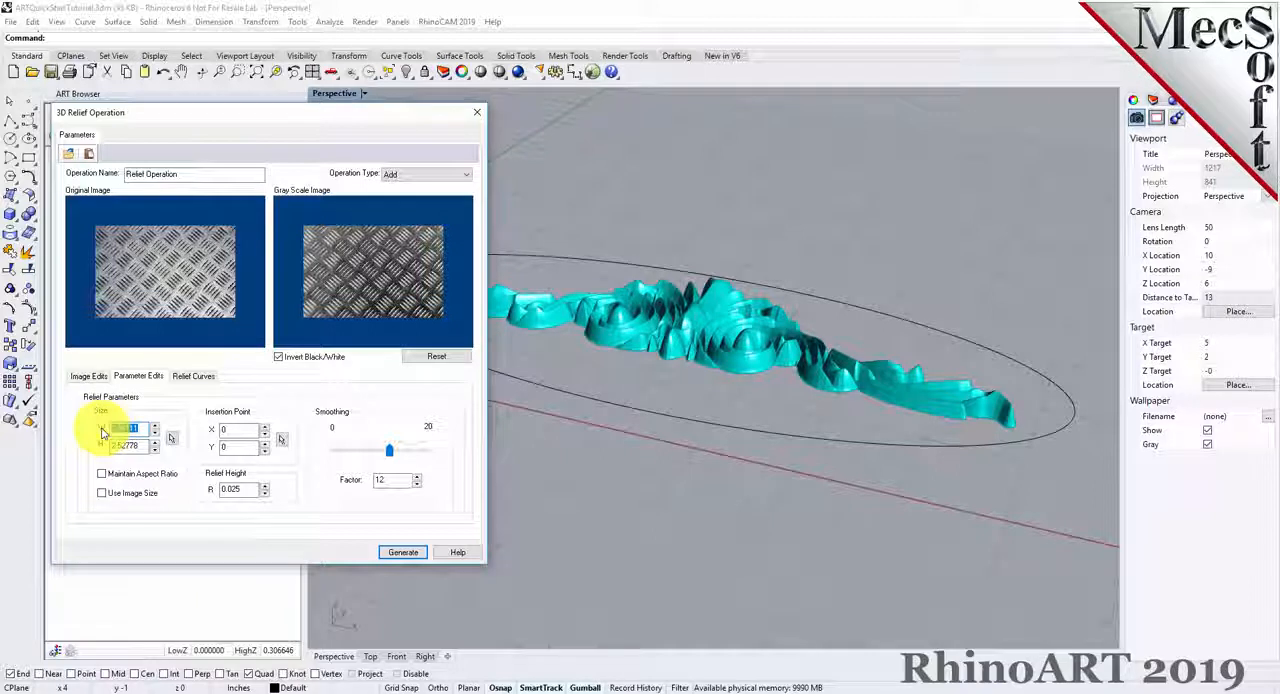
pyautogui.write('10')
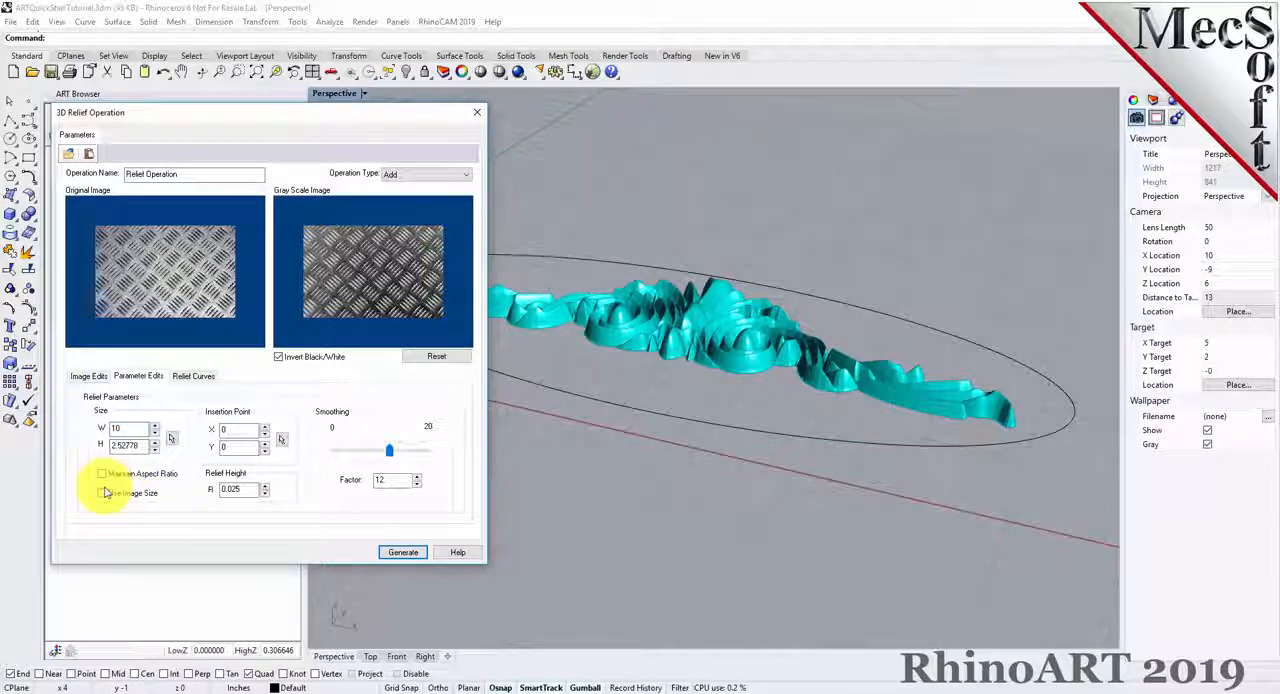
pyautogui.moveTo(141, 445); pyautogui.dragTo(101, 453)
pyautogui.write('4')
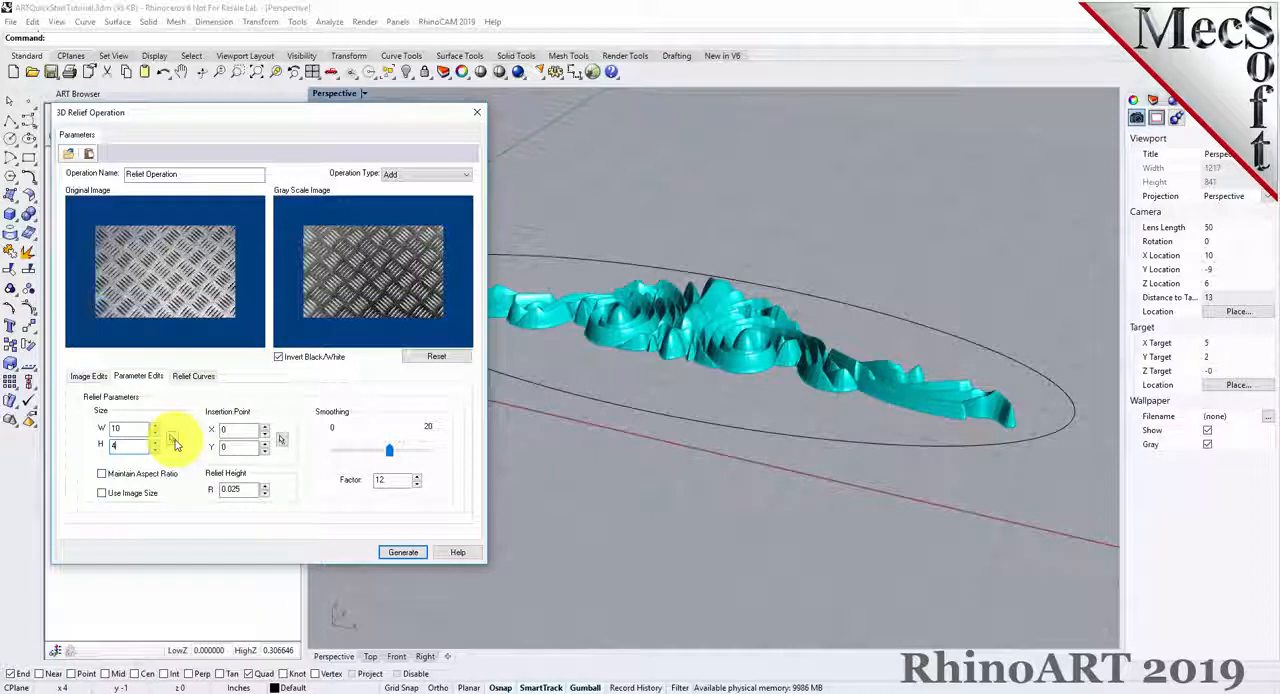
# Try a smoothing factor of 10 for the relief and return it to 12.
pyautogui.moveTo(246, 491); pyautogui.dragTo(217, 496)
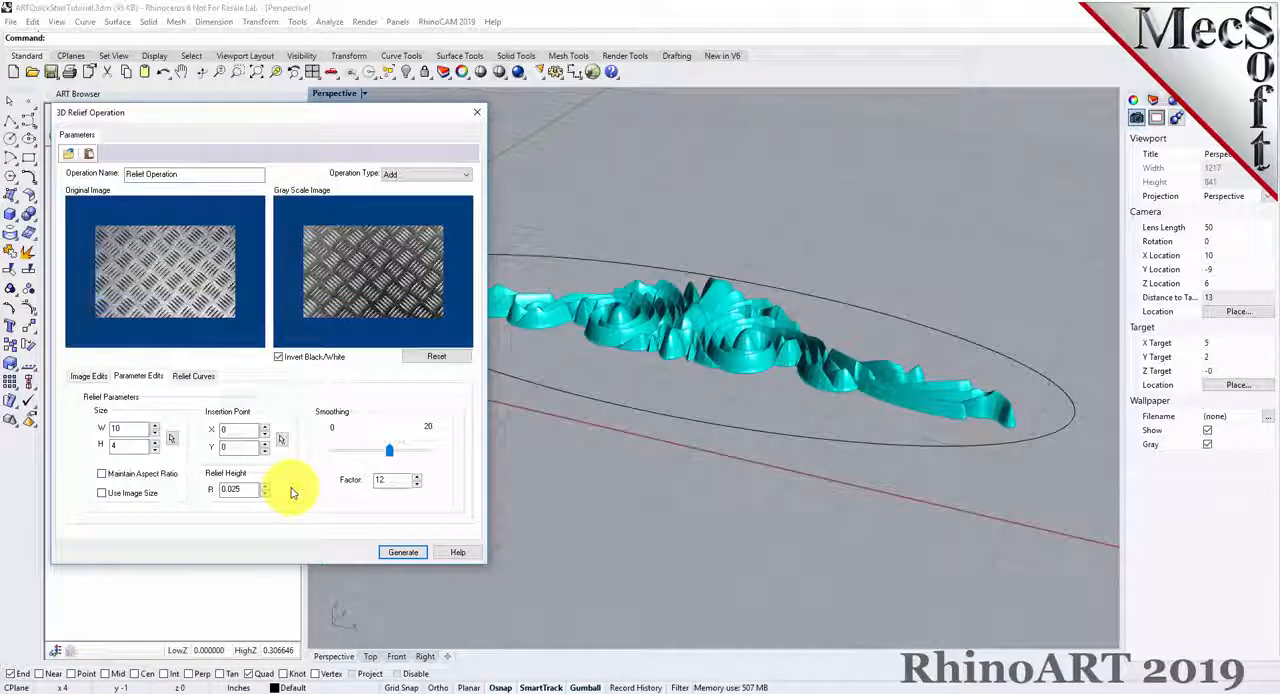
pyautogui.moveTo(389, 453)
pyautogui.mouseDown()
pyautogui.moveTo(346, 456)
pyautogui.moveTo(370, 452)
pyautogui.mouseUp()
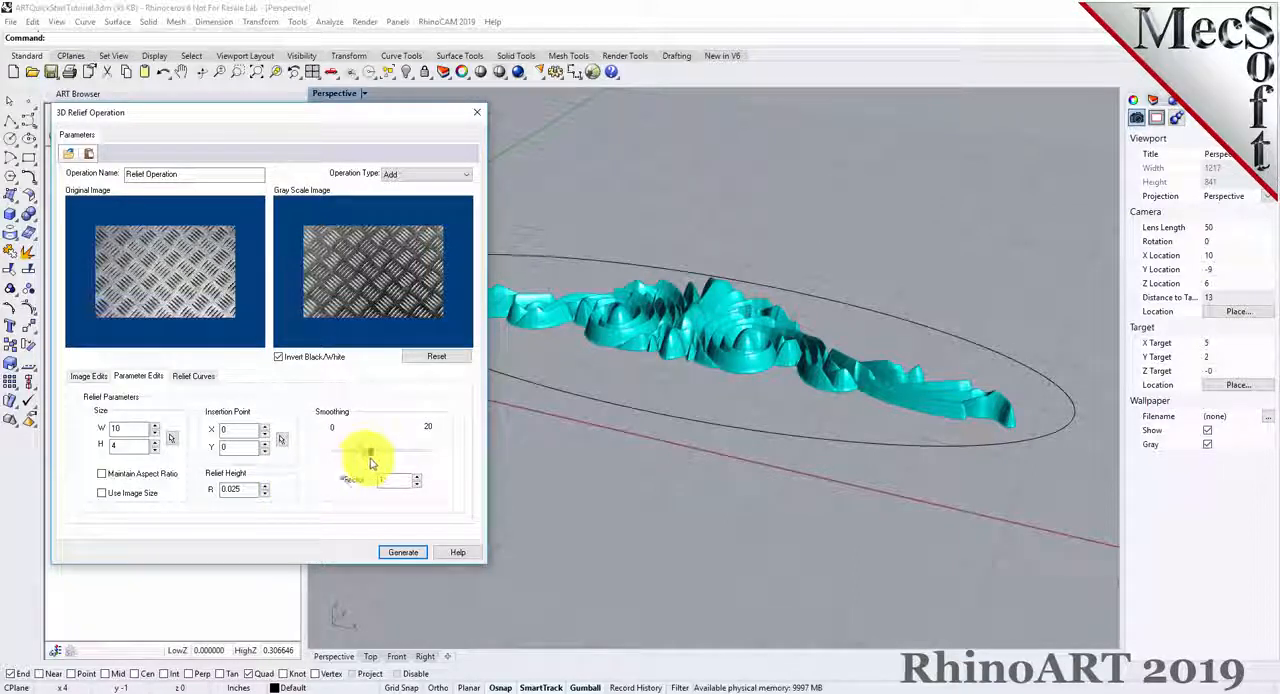
pyautogui.click(417, 476)
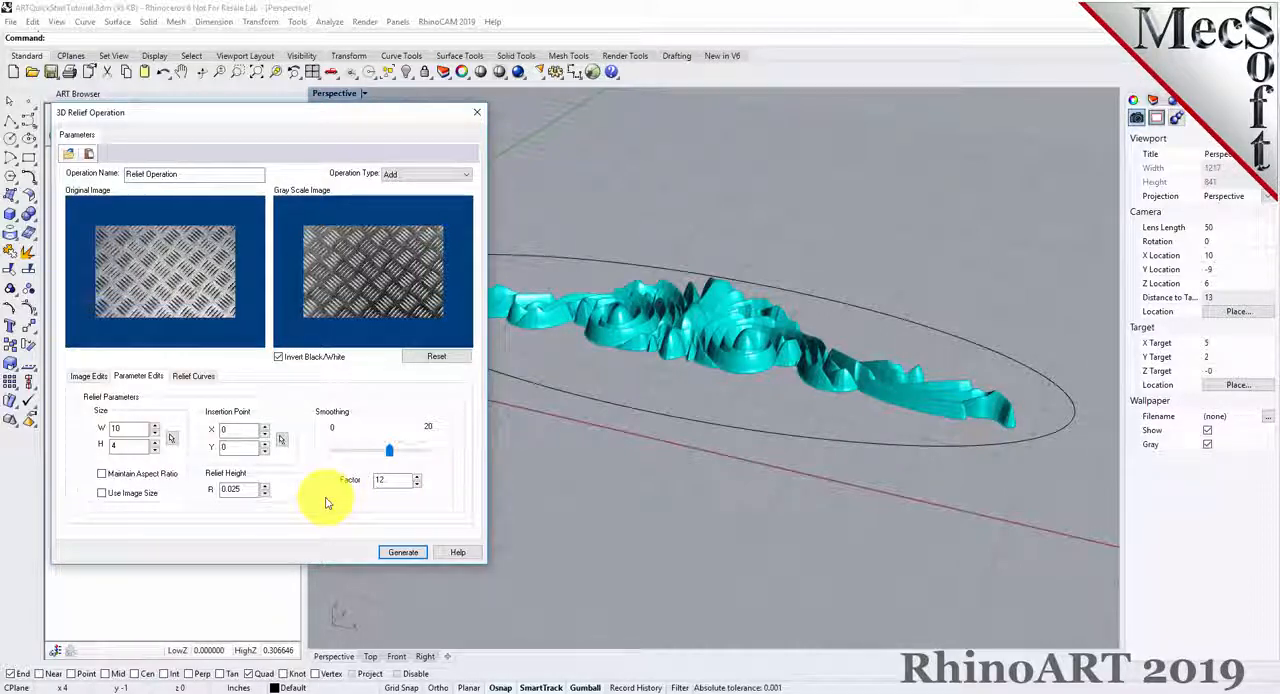
pyautogui.write('.')
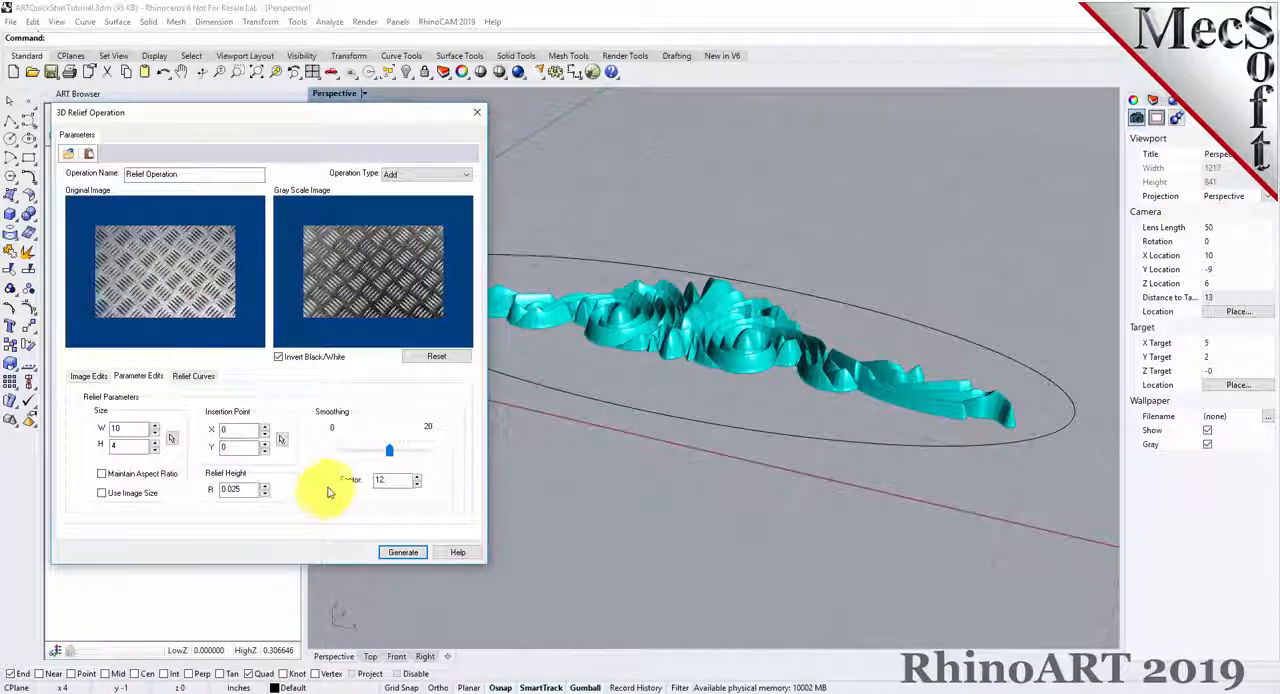
# Assign the ellipse as the relief's border curve and generate the textured relief.
pyautogui.click(192, 376)
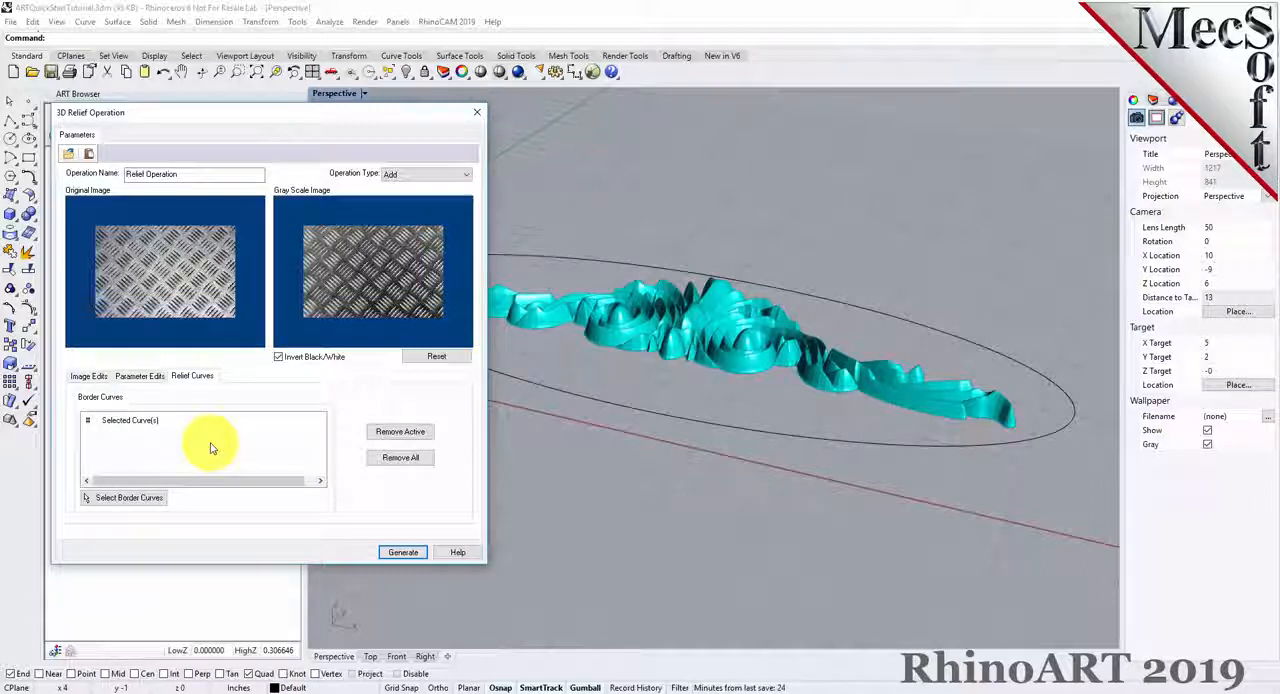
pyautogui.click(144, 503)
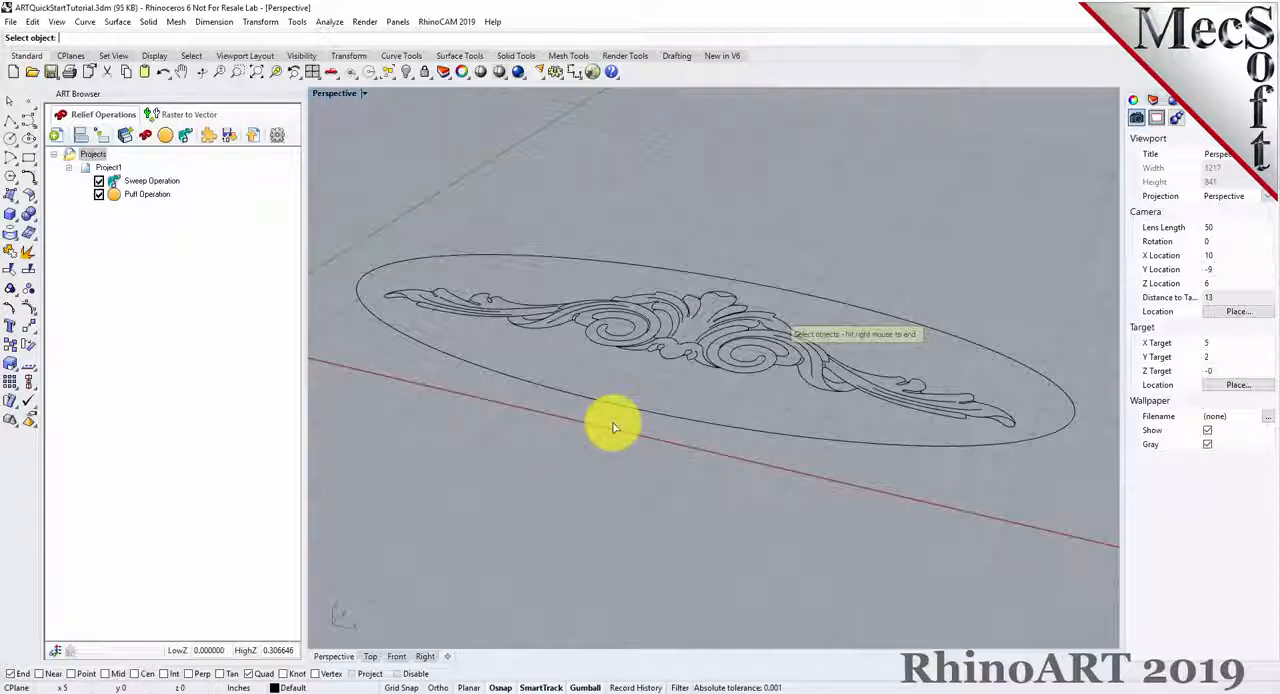
pyautogui.click(596, 262)
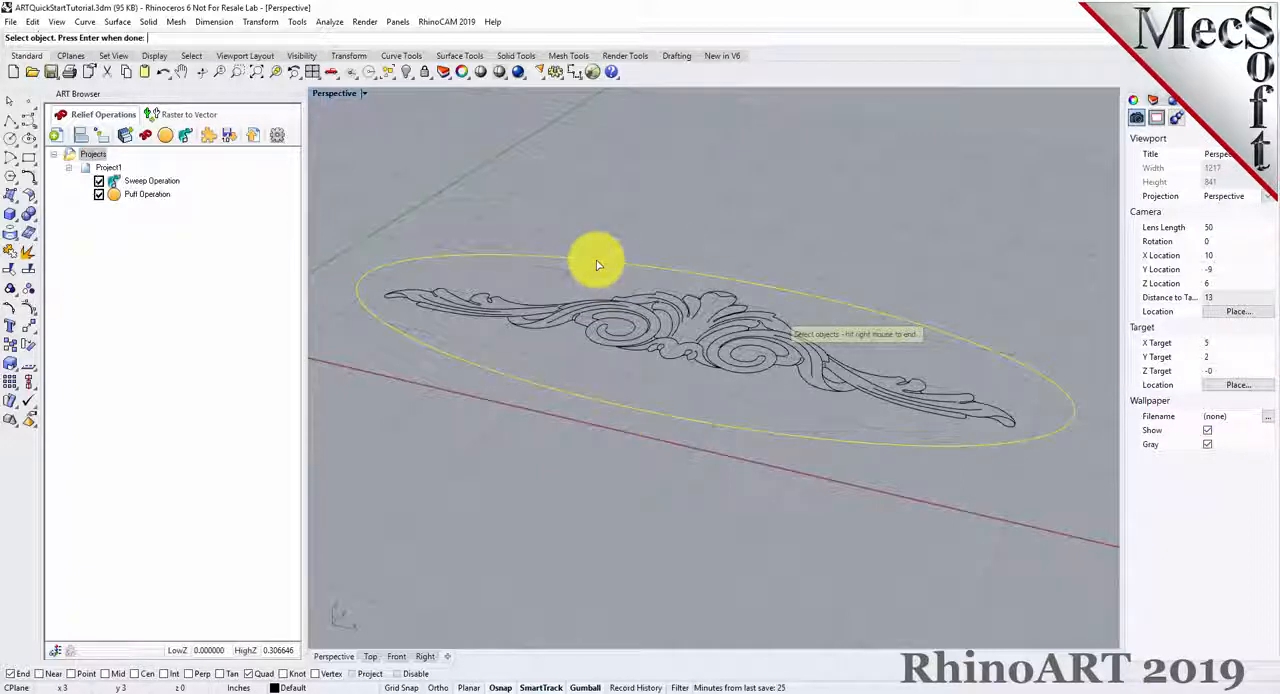
pyautogui.rightClick(512, 398)
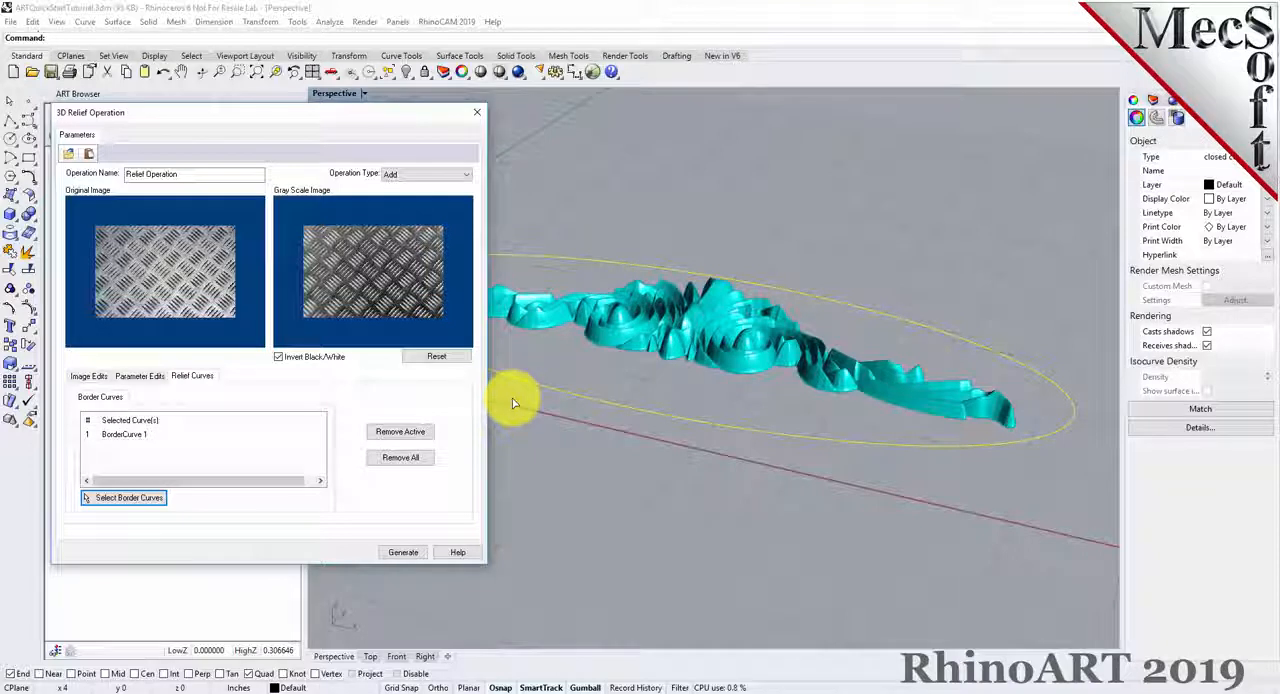
pyautogui.click(405, 553)
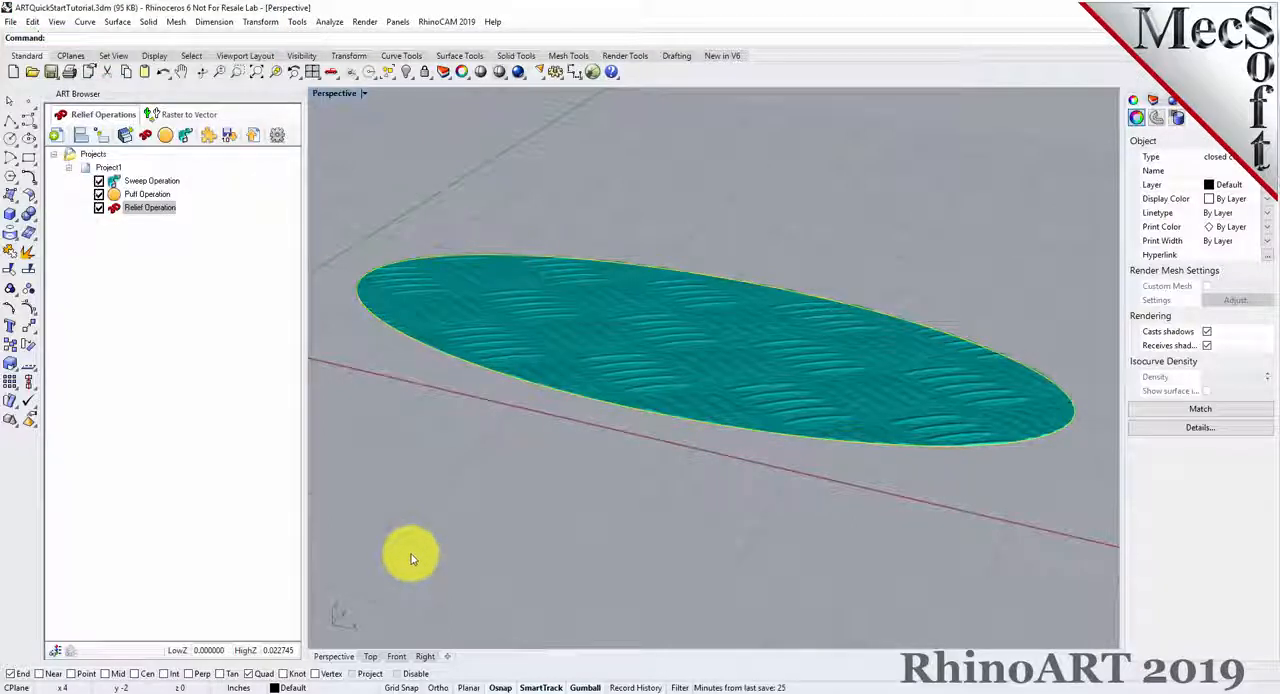
# Examine the sweep, puff and relief operations one by one, followed by the combined Project1 result.
pyautogui.moveTo(600, 514); pyautogui.dragTo(621, 547, button='right')
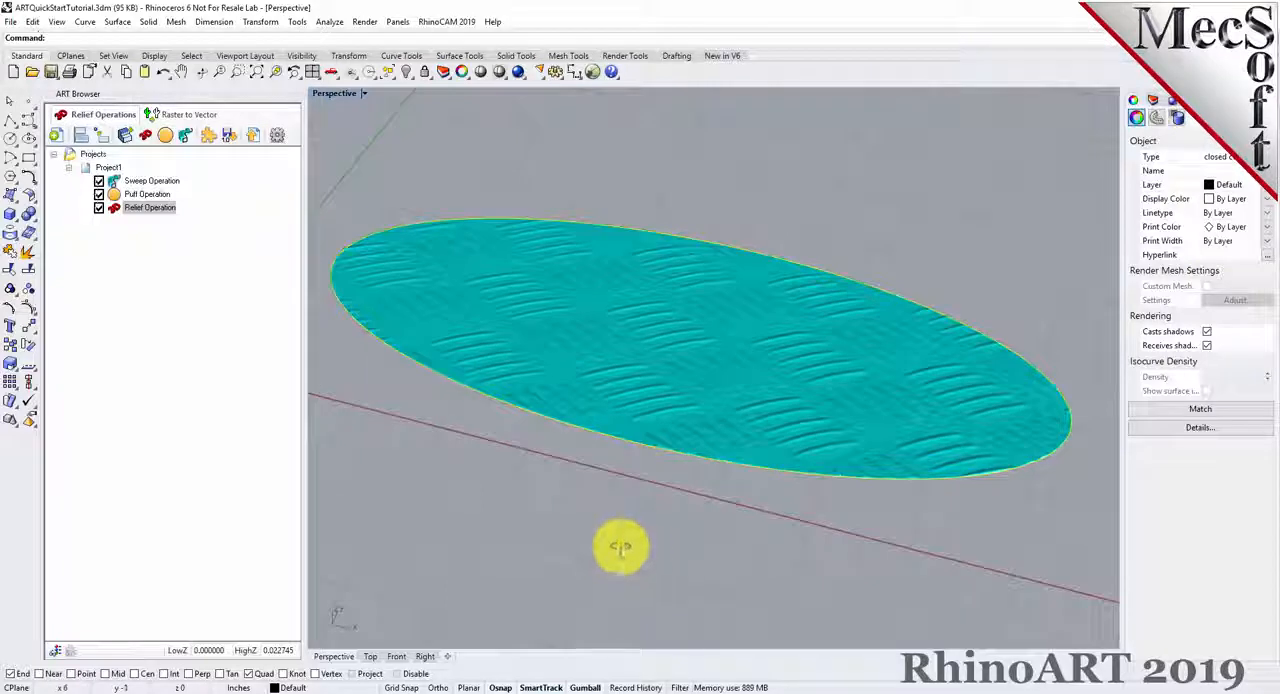
pyautogui.click(520, 486)
pyautogui.click(115, 182)
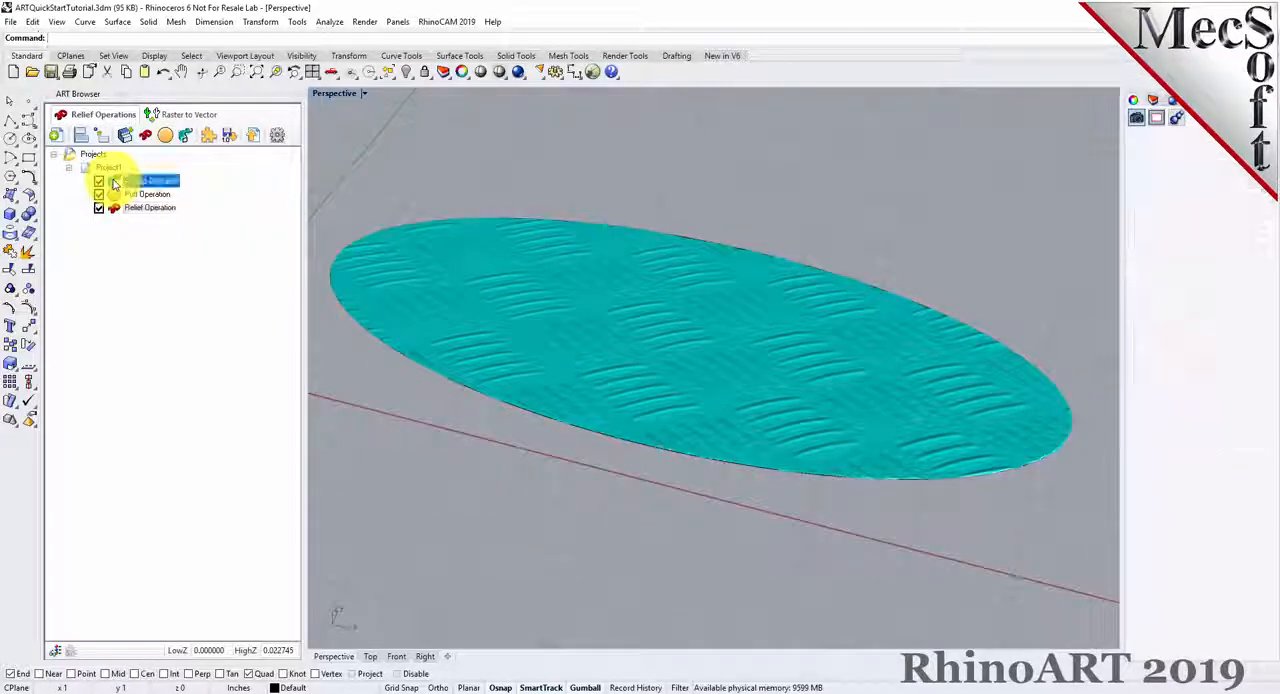
pyautogui.click(120, 195)
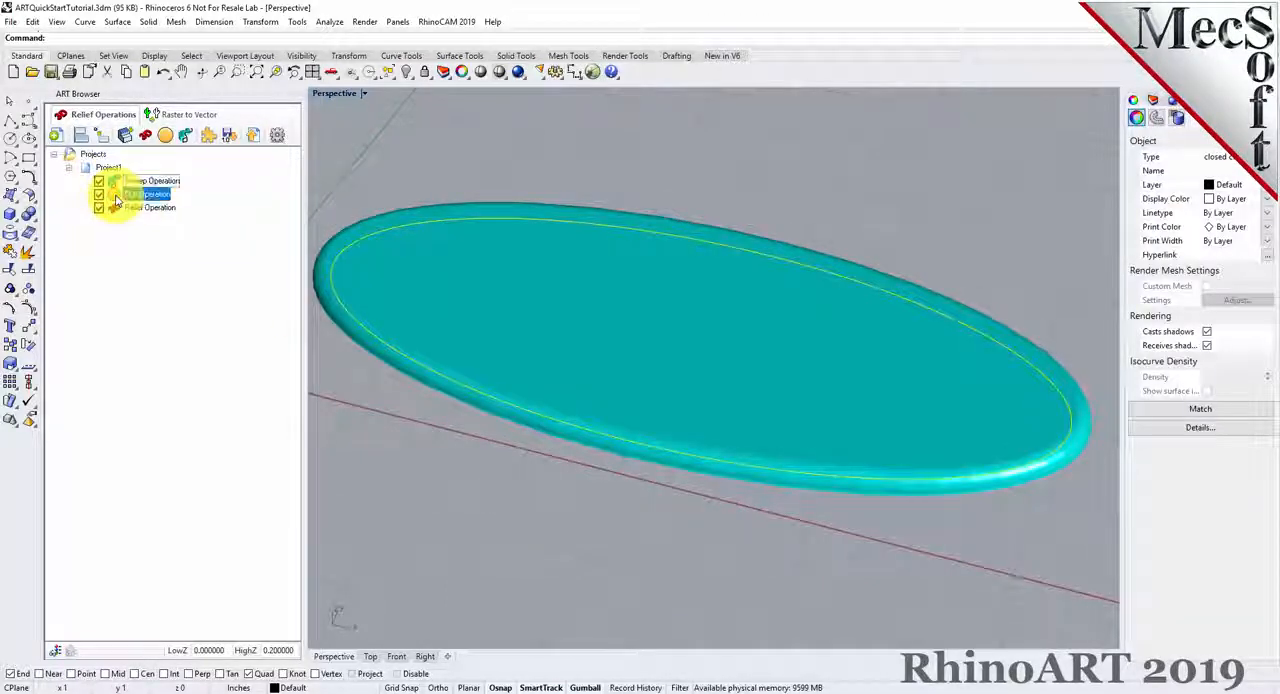
pyautogui.click(116, 208)
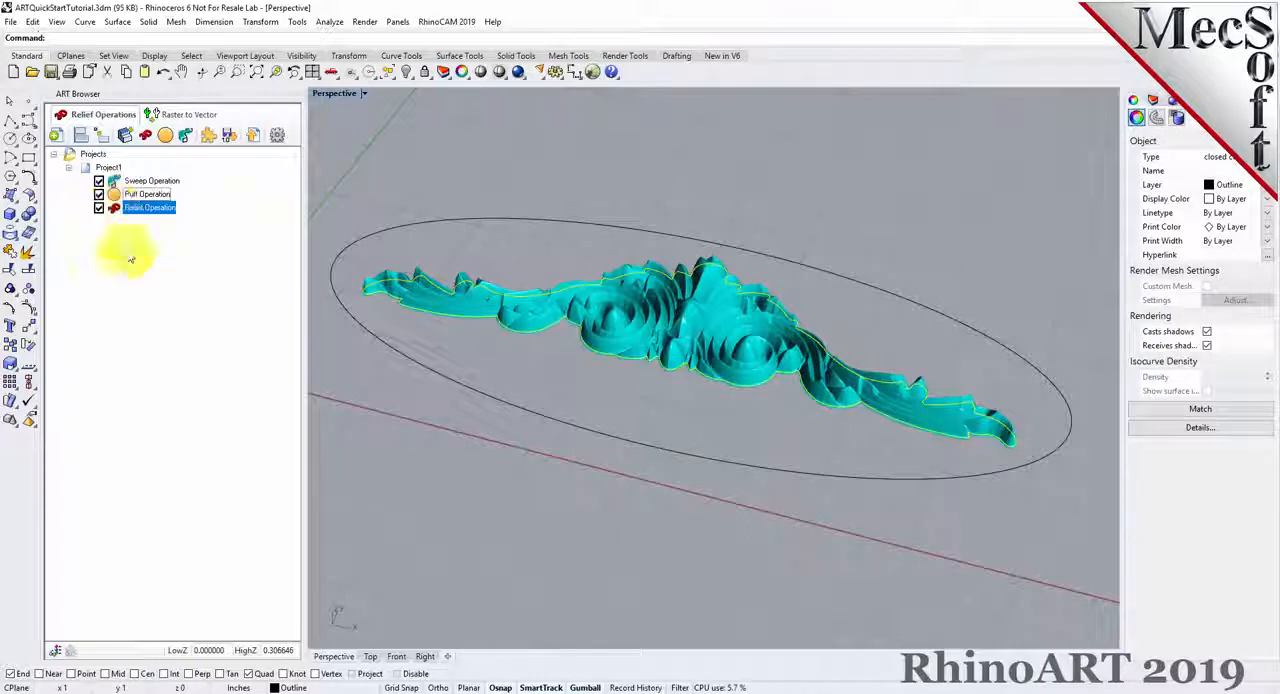
pyautogui.click(86, 172)
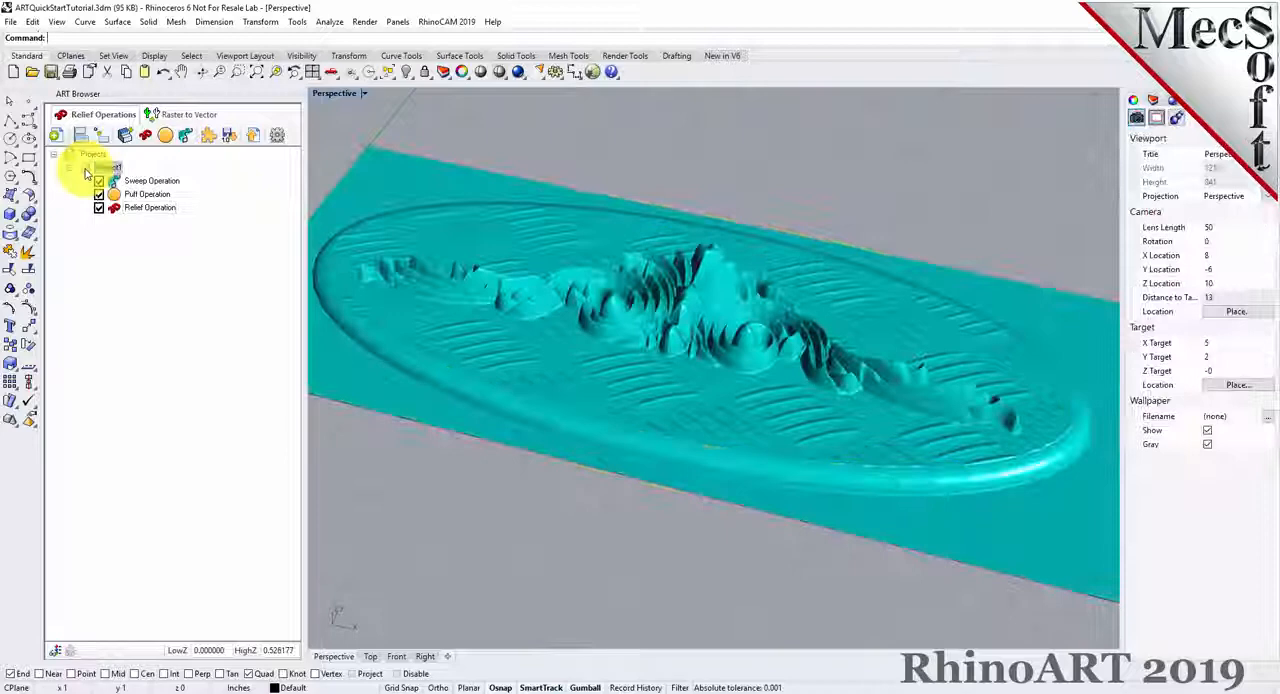
pyautogui.moveTo(830, 419); pyautogui.dragTo(711, 334, button='right')
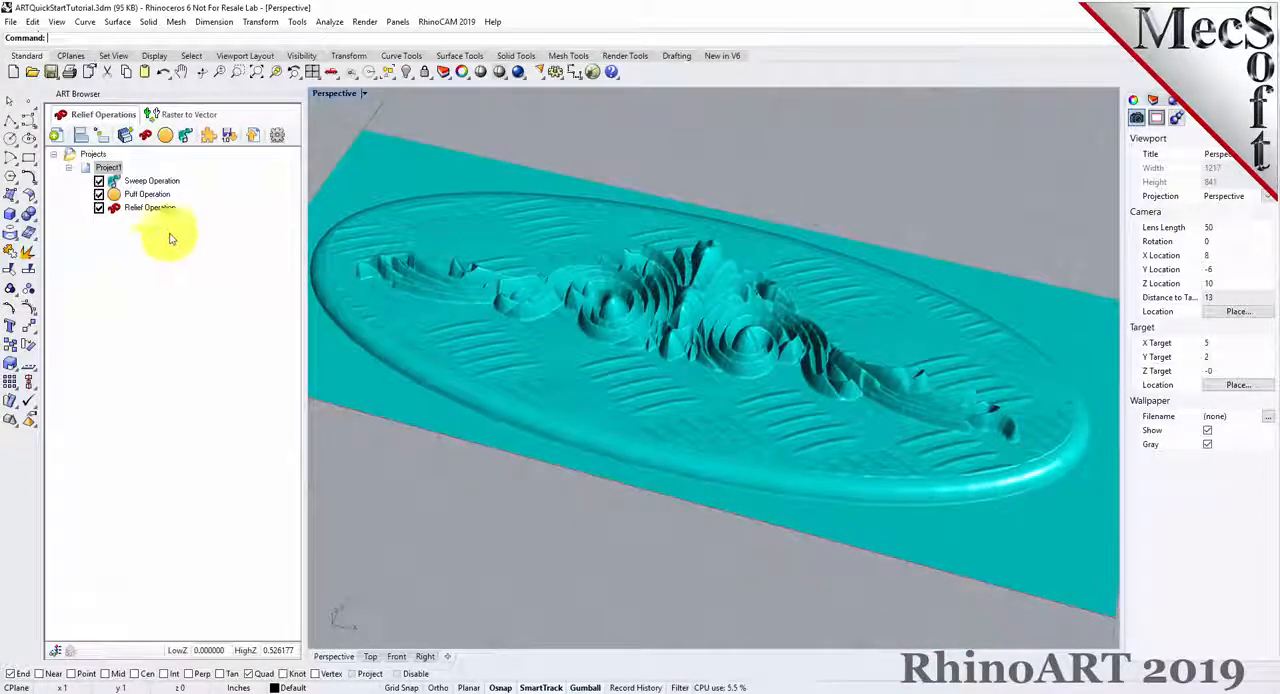
# Output Project1's combined relief to the Rhino model as a mesh and deselect the project to hide its preview.
pyautogui.click(256, 140)
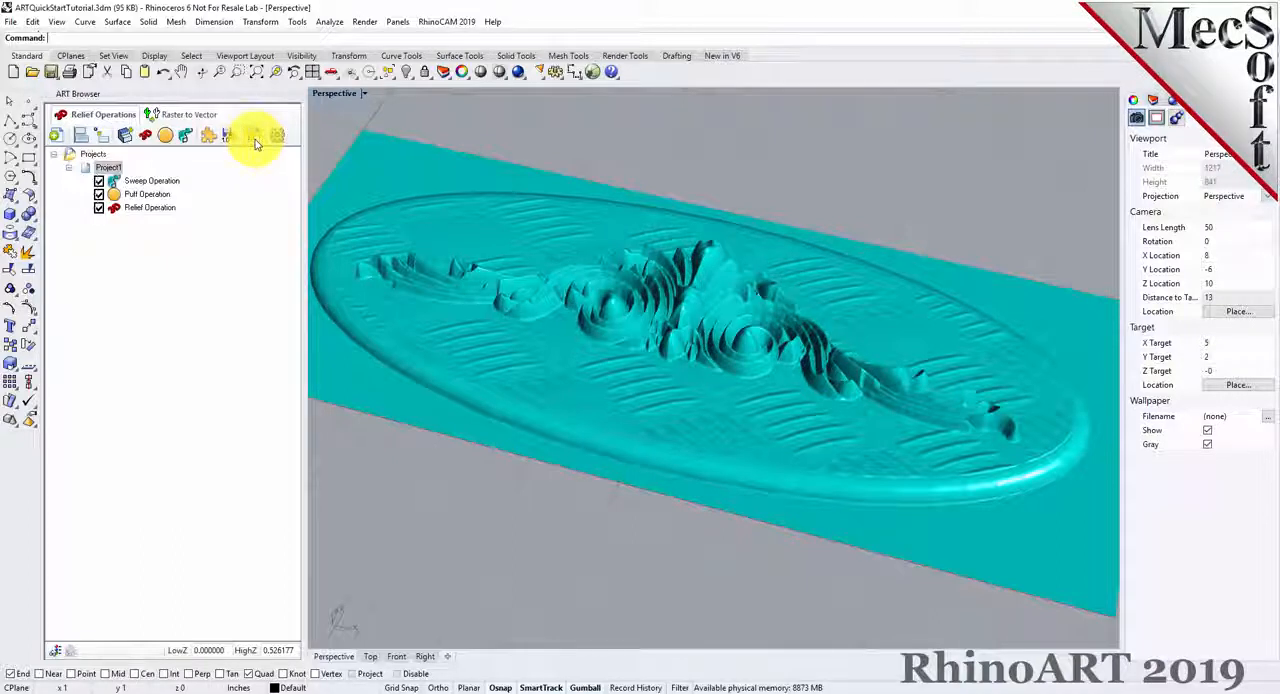
pyautogui.click(92, 157)
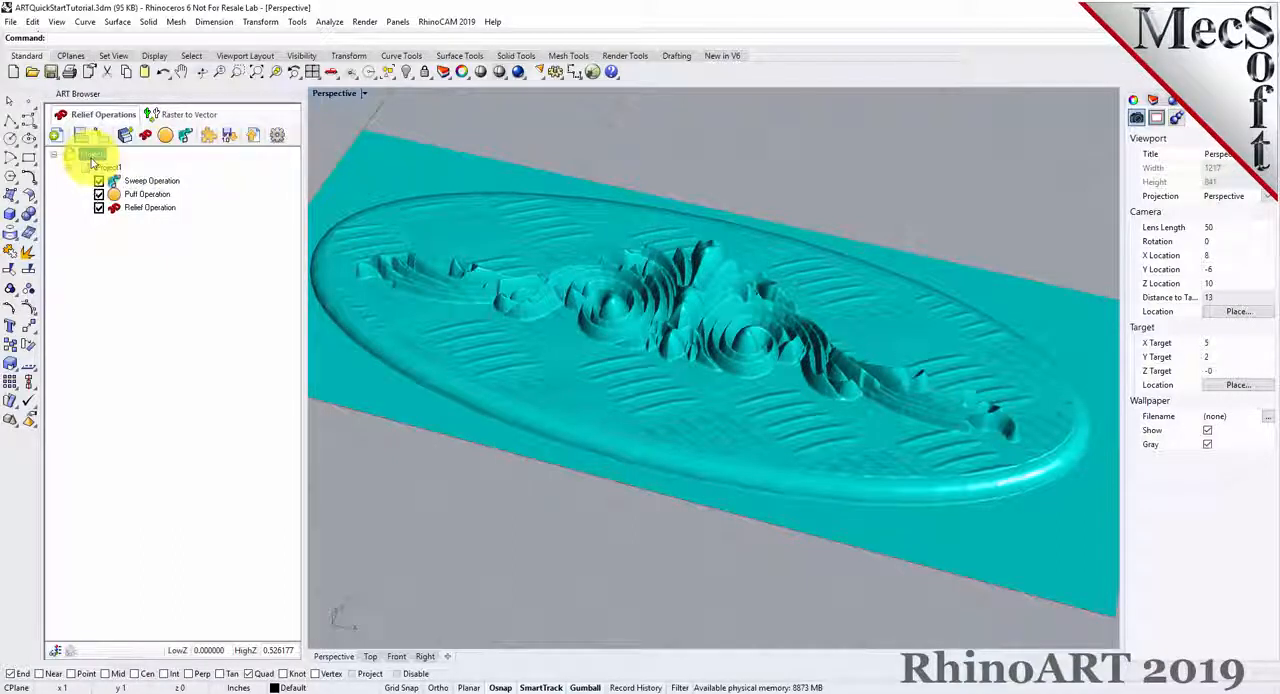
pyautogui.click(107, 167)
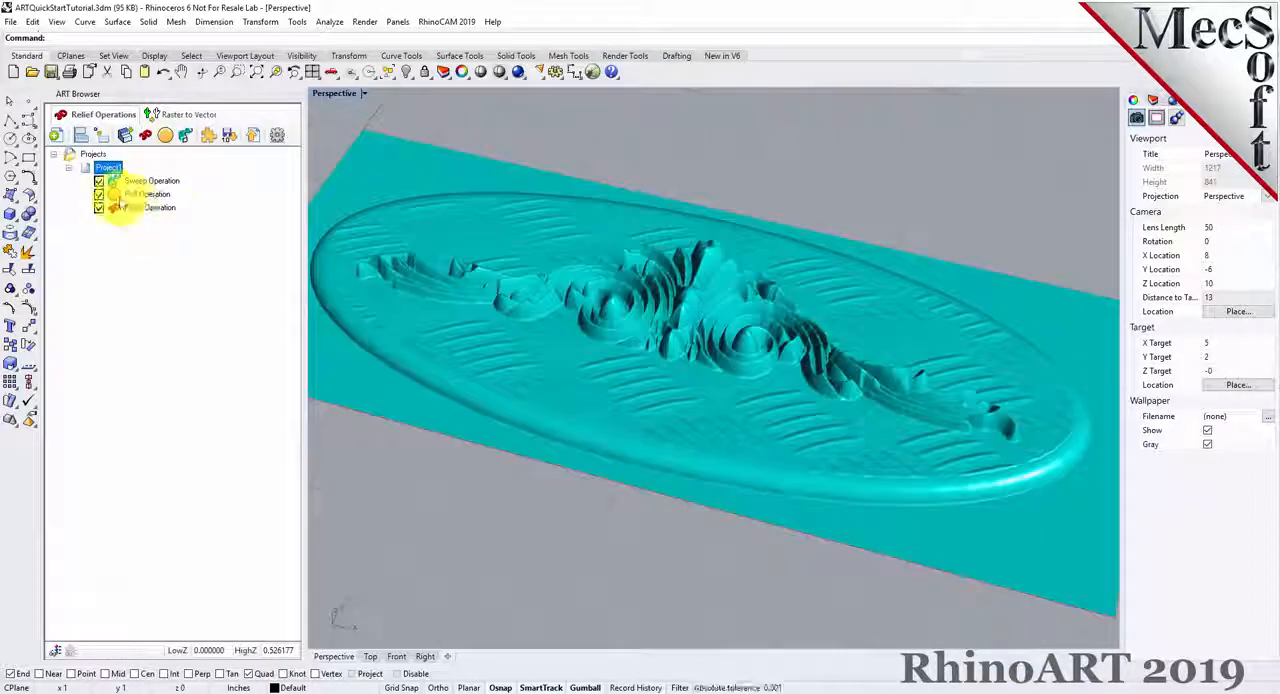
pyautogui.click(97, 157)
# Turn on mesh wires in the Shaded display settings to inspect the output mesh up close.
pyautogui.moveTo(669, 337); pyautogui.dragTo(783, 360, button='right')
pyautogui.scroll(5, 783, 360)
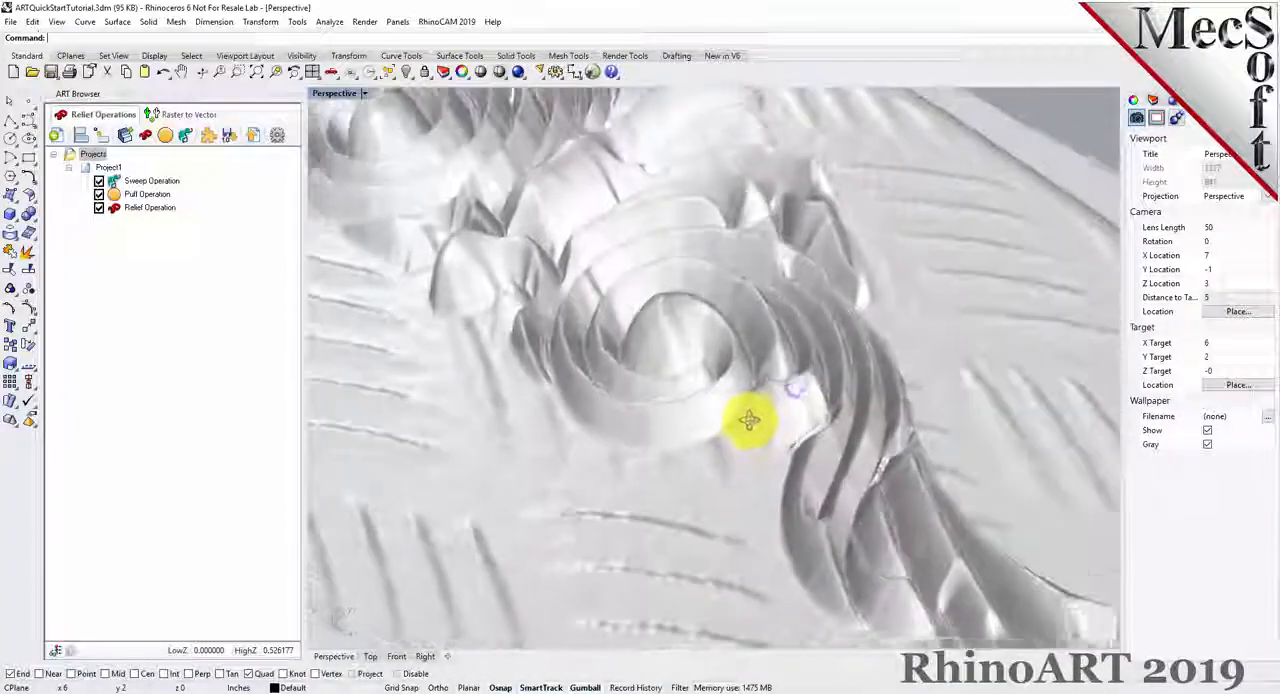
pyautogui.moveTo(749, 420); pyautogui.dragTo(797, 403, button='right')
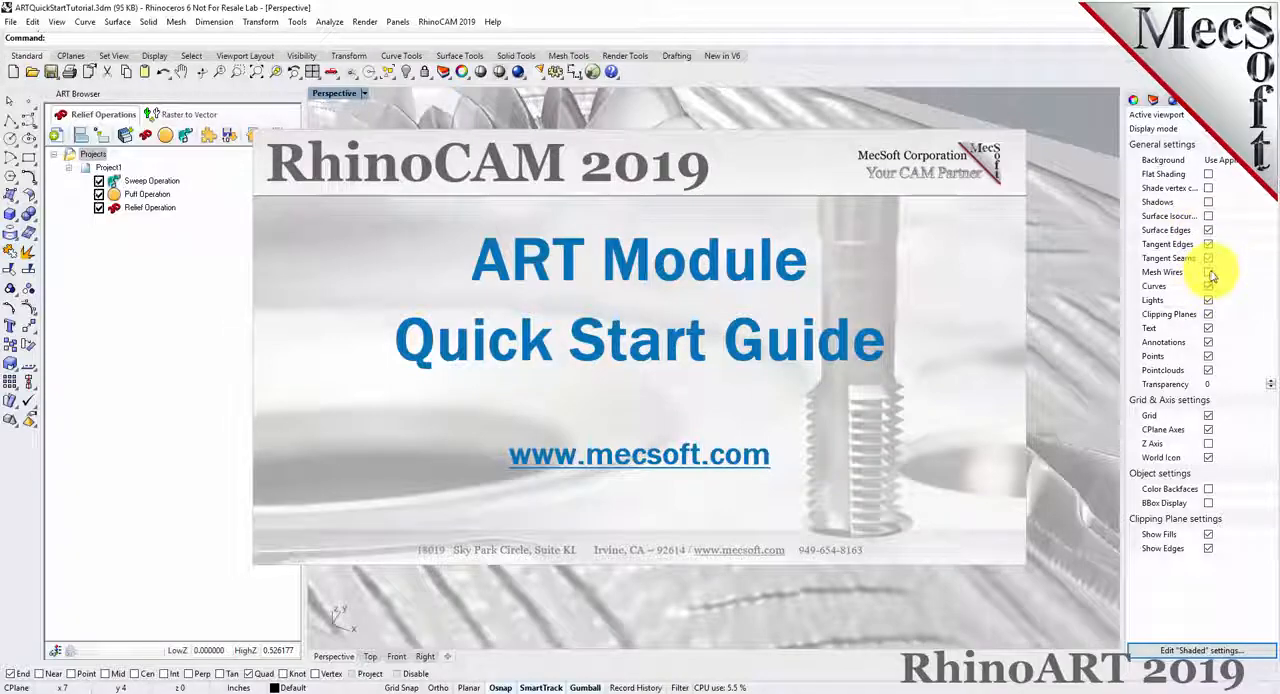
pyautogui.click(1208, 272)
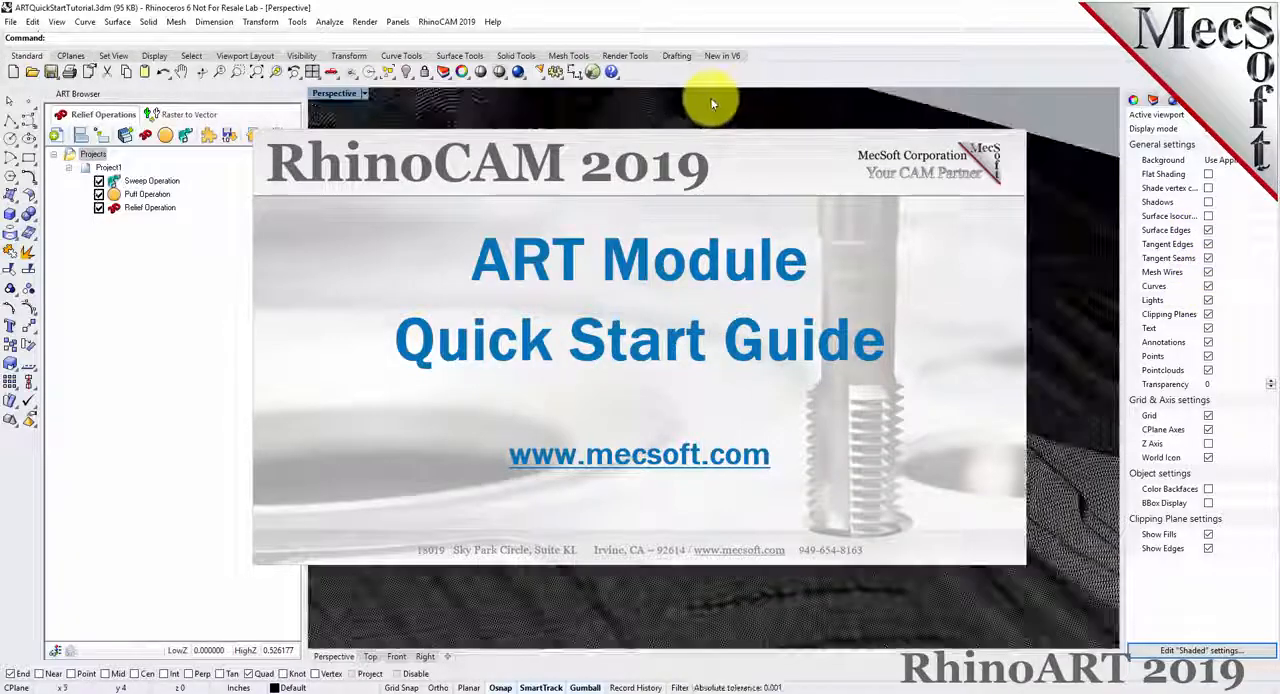